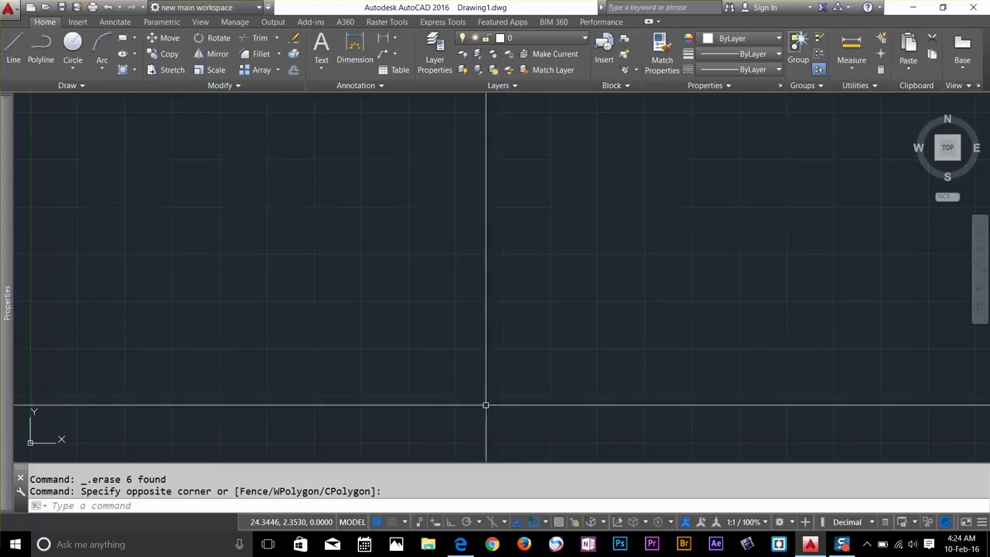
- Switch off the grid, object snap tracking and Osnap on the status bar
{"action": "left_click", "coordinate": [376, 522]}
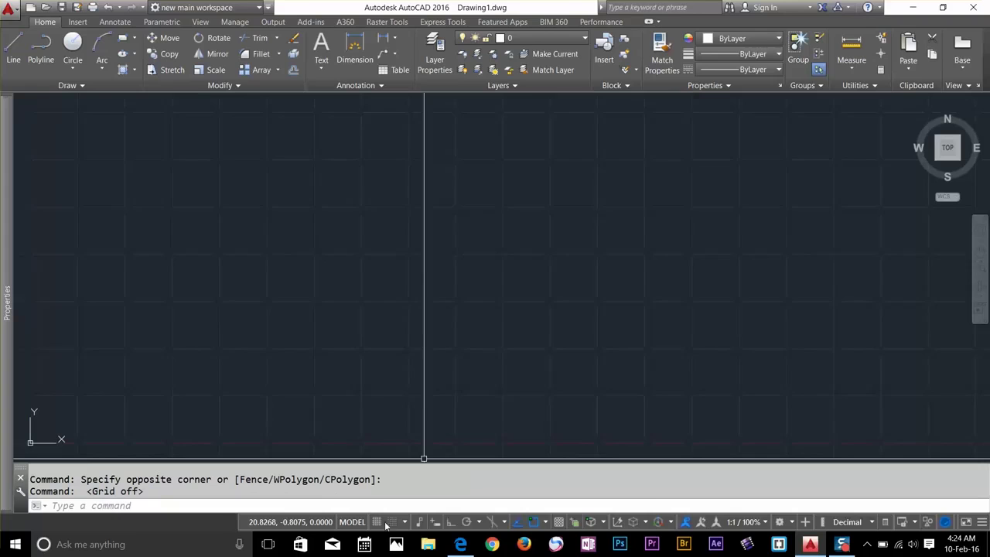
{"action": "left_click", "coordinate": [522, 525]}
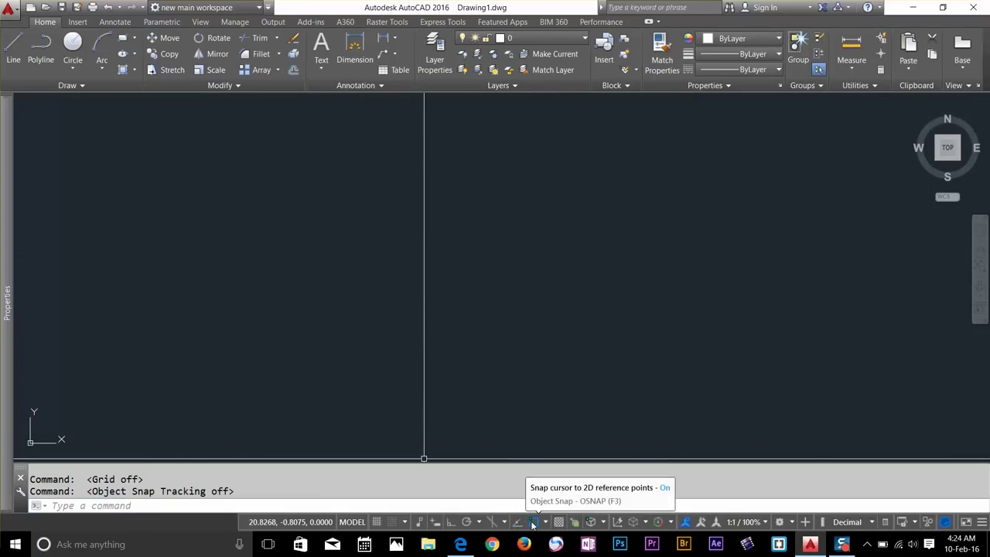
{"action": "left_click", "coordinate": [532, 523]}
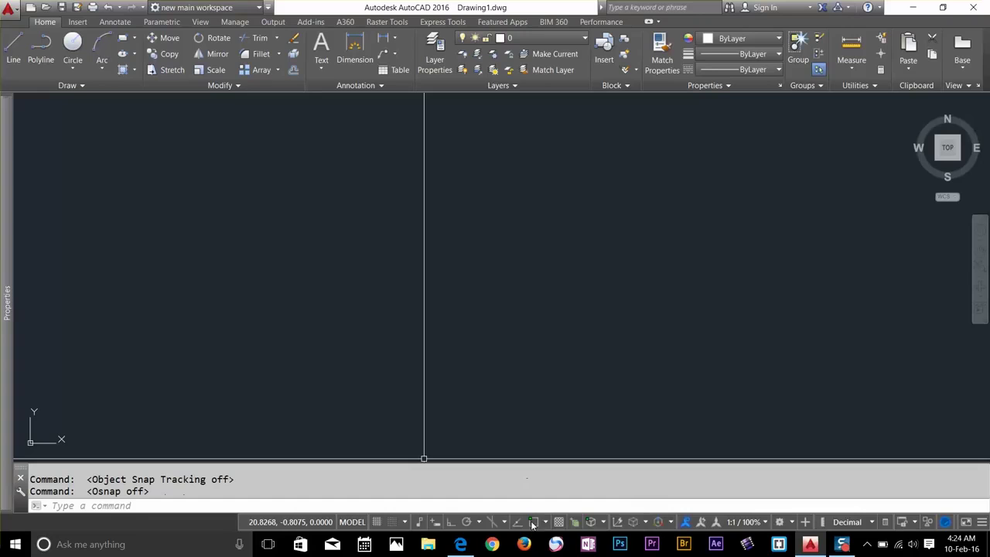
- Turn off annotation visibility at all scales, turn on 3D Osnap and selection cycling, and leave Osnap off
{"action": "left_click", "coordinate": [981, 523]}
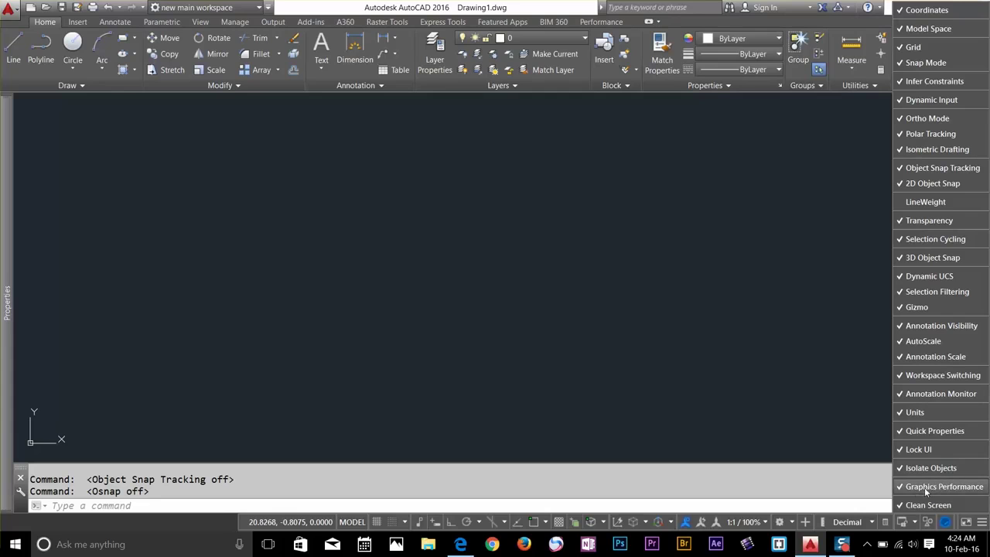
{"action": "left_click", "coordinate": [945, 488]}
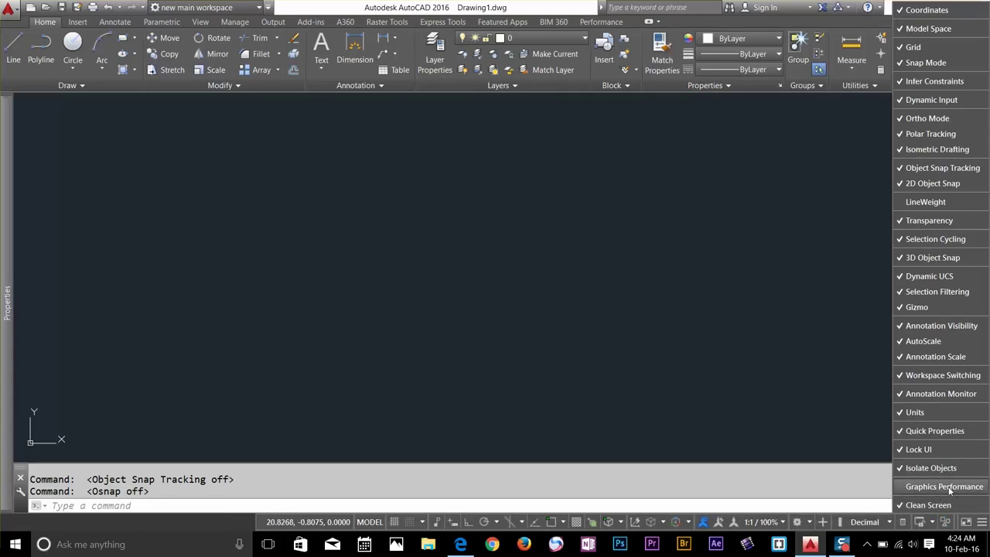
{"action": "left_click", "coordinate": [948, 488]}
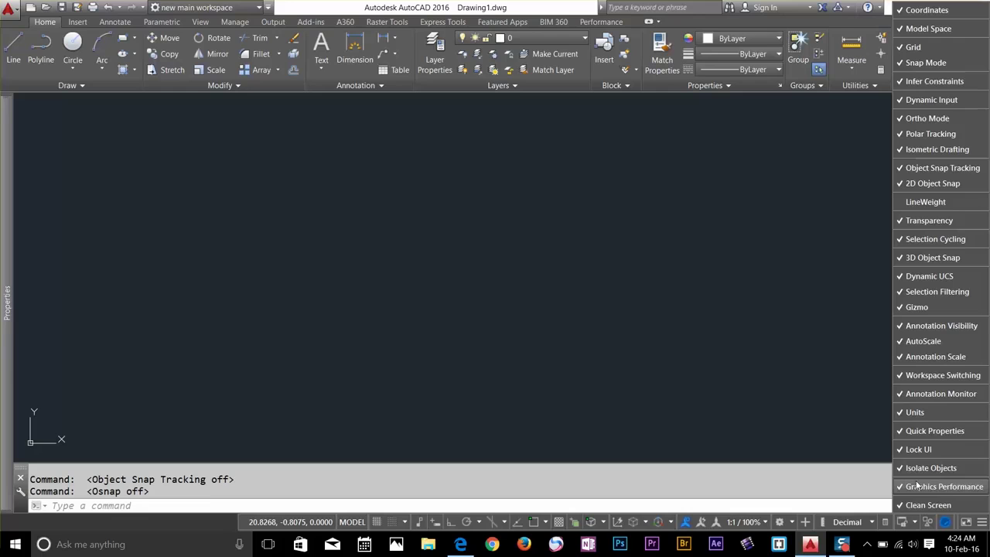
{"action": "left_click", "coordinate": [688, 522]}
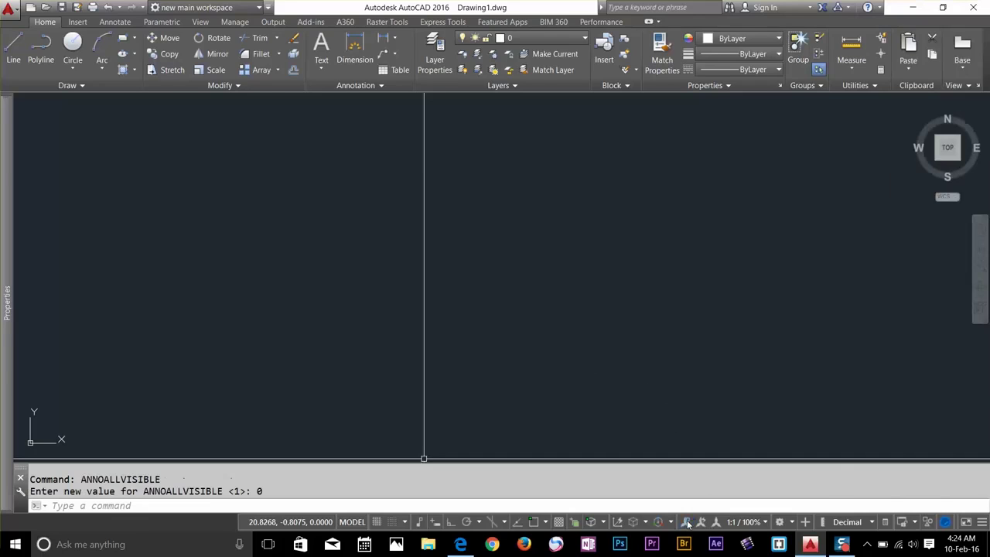
{"action": "left_click", "coordinate": [590, 522]}
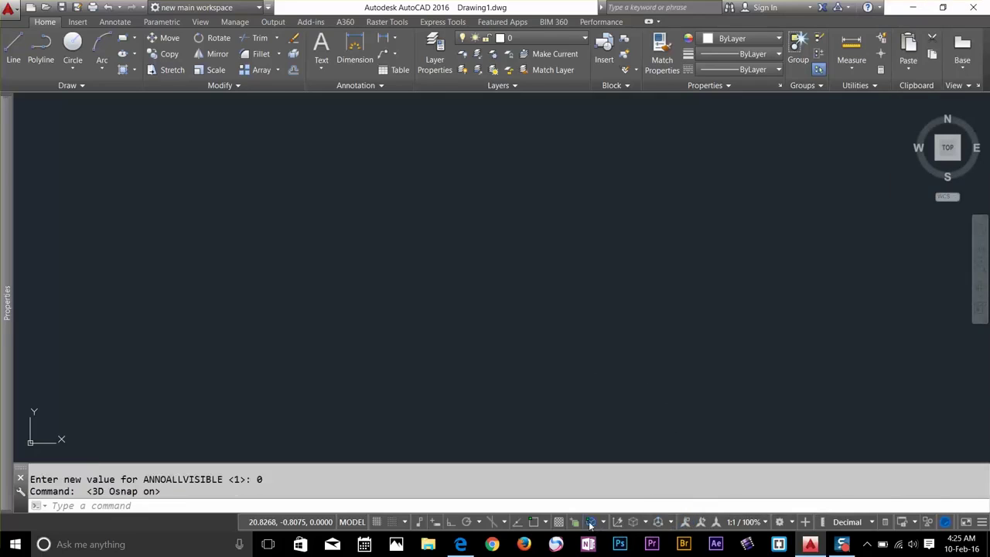
{"action": "left_click", "coordinate": [573, 522]}
{"action": "left_click", "coordinate": [533, 522]}
{"action": "left_click", "coordinate": [533, 522]}
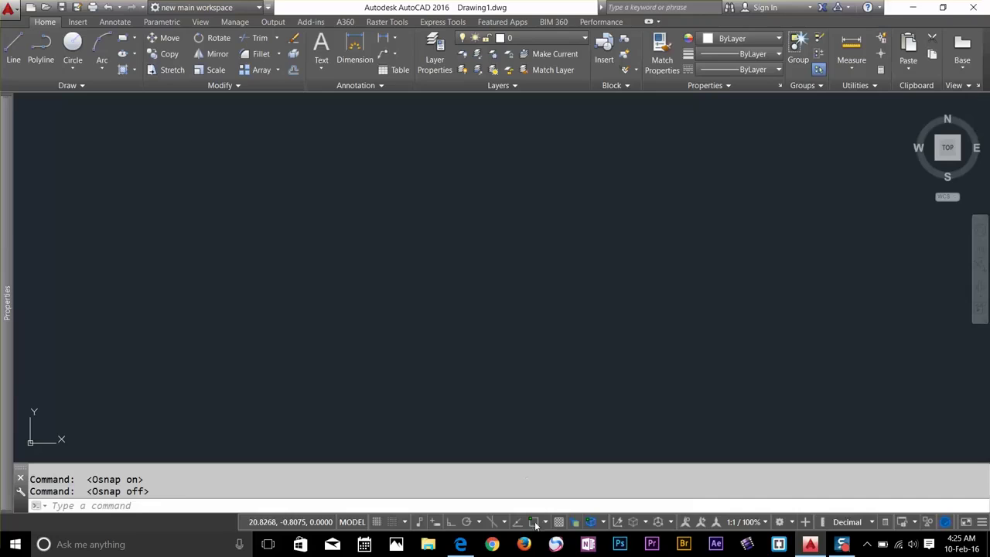
{"action": "left_click", "coordinate": [300, 270]}
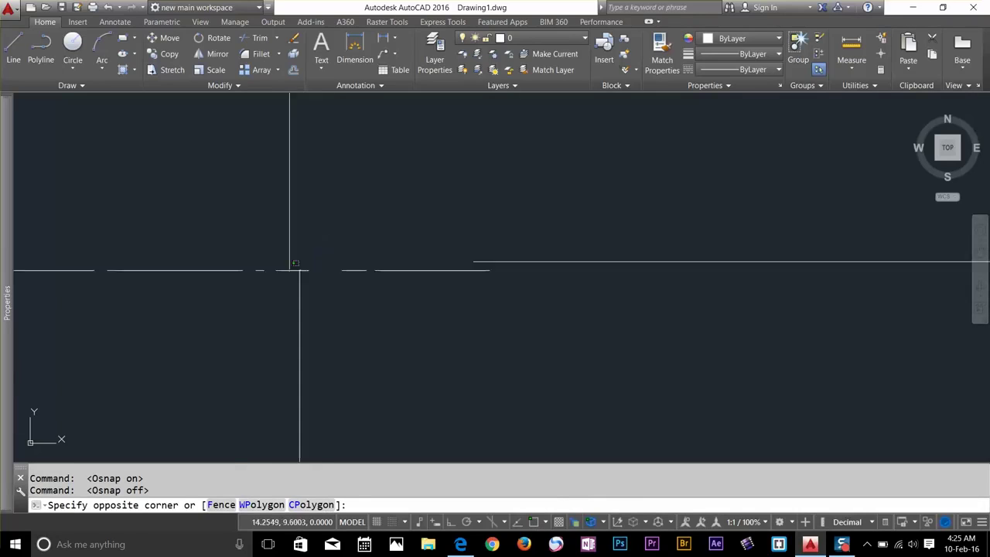
- Draw an eight-segment zigzag of connected lines across the top of the drawing with LINE
{"action": "left_click", "coordinate": [139, 358]}
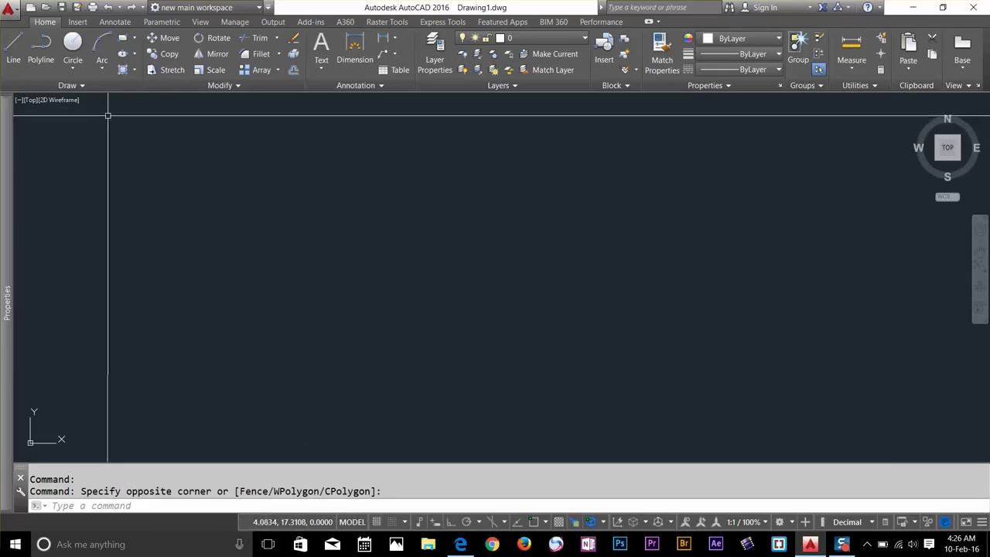
{"action": "left_click", "coordinate": [14, 54]}
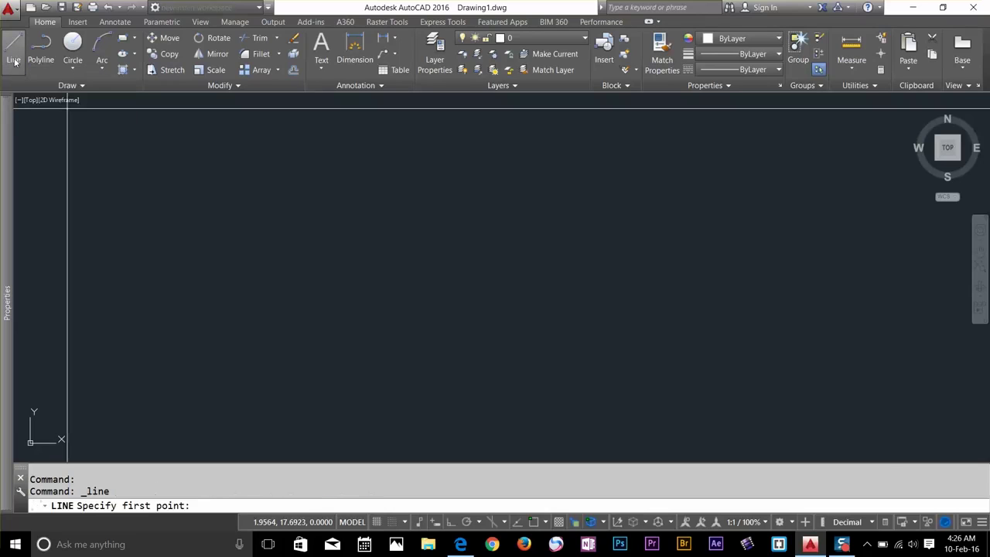
{"action": "left_click", "coordinate": [249, 254]}
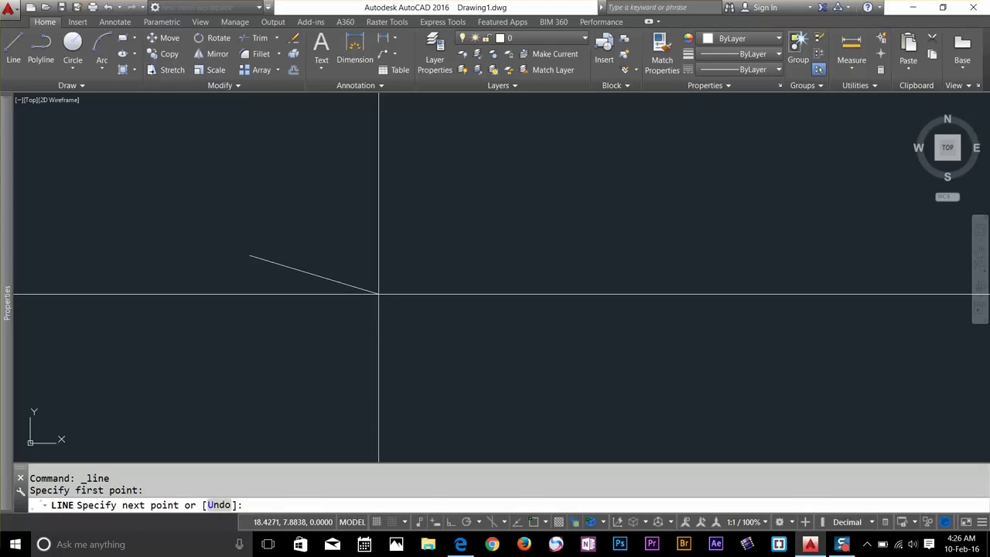
{"action": "left_click", "coordinate": [334, 326]}
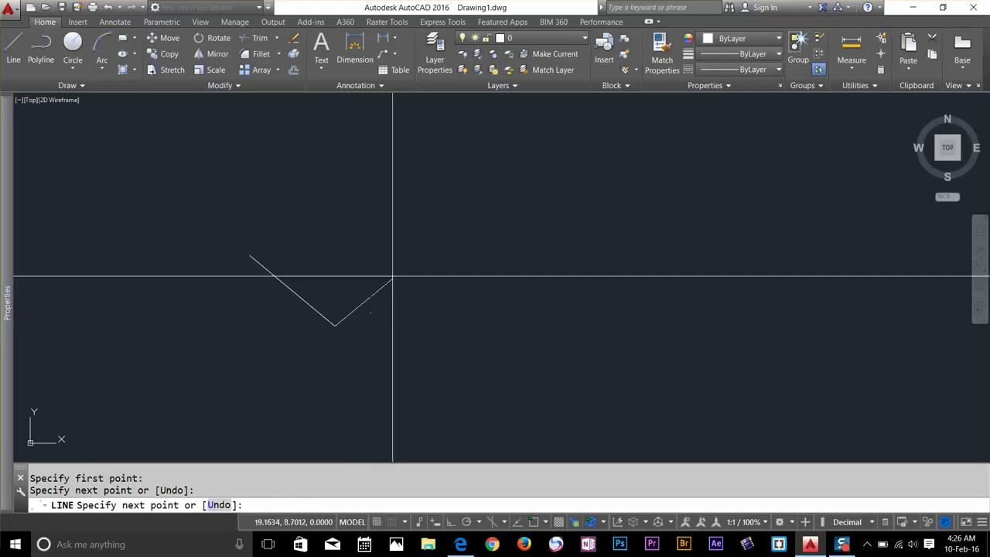
{"action": "left_click", "coordinate": [414, 204]}
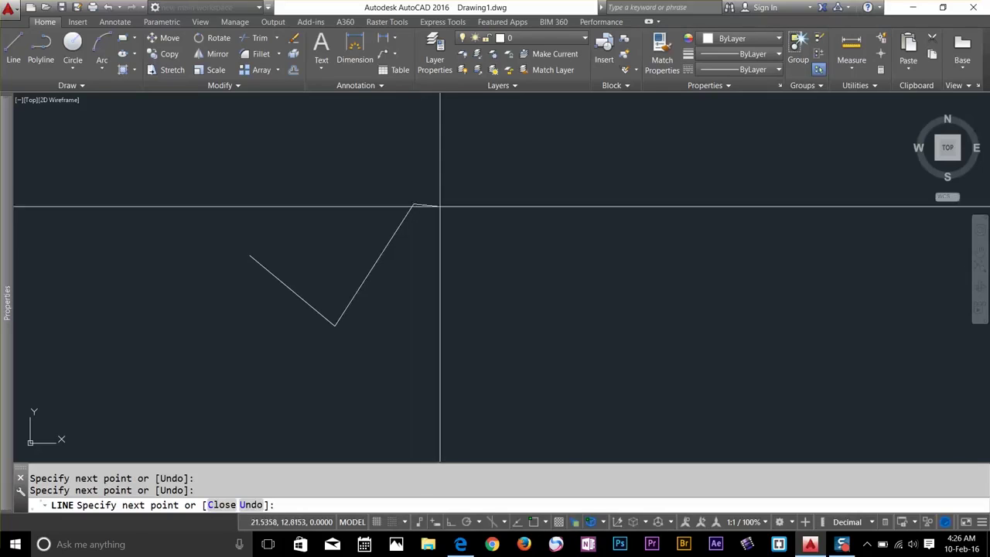
{"action": "left_click", "coordinate": [453, 302]}
{"action": "left_click", "coordinate": [492, 201]}
{"action": "left_click", "coordinate": [569, 312]}
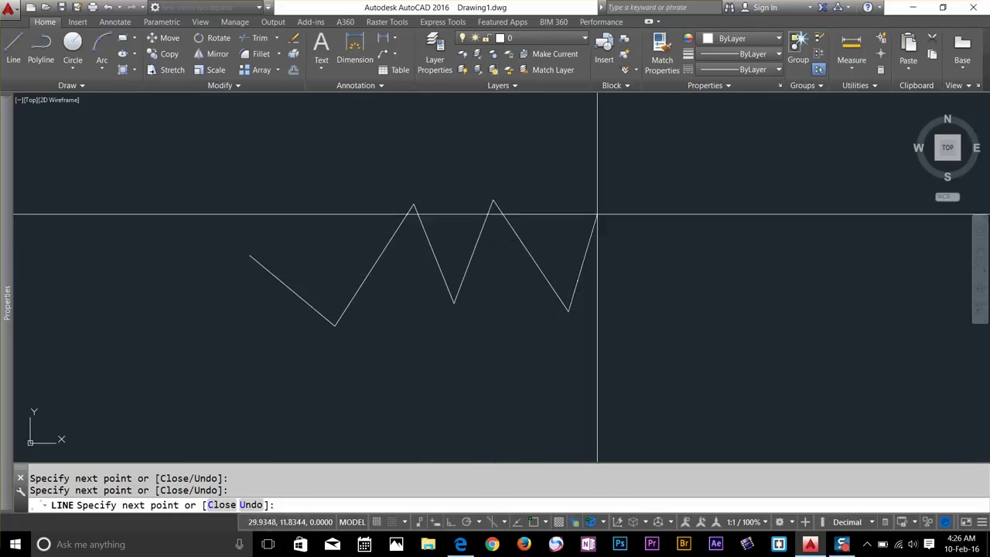
{"action": "left_click", "coordinate": [597, 206]}
{"action": "left_click", "coordinate": [672, 307]}
{"action": "left_click", "coordinate": [706, 197]}
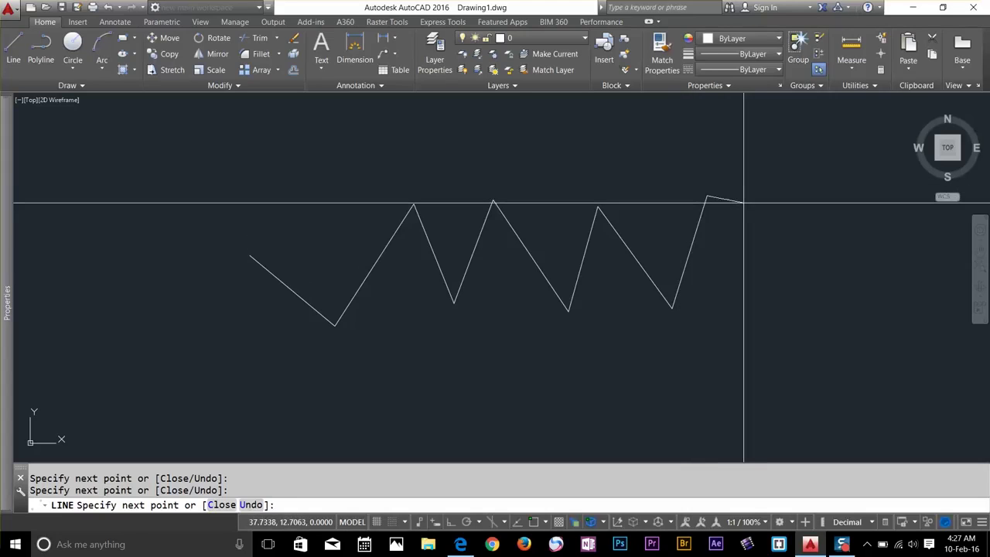
{"action": "key", "text": "Return"}
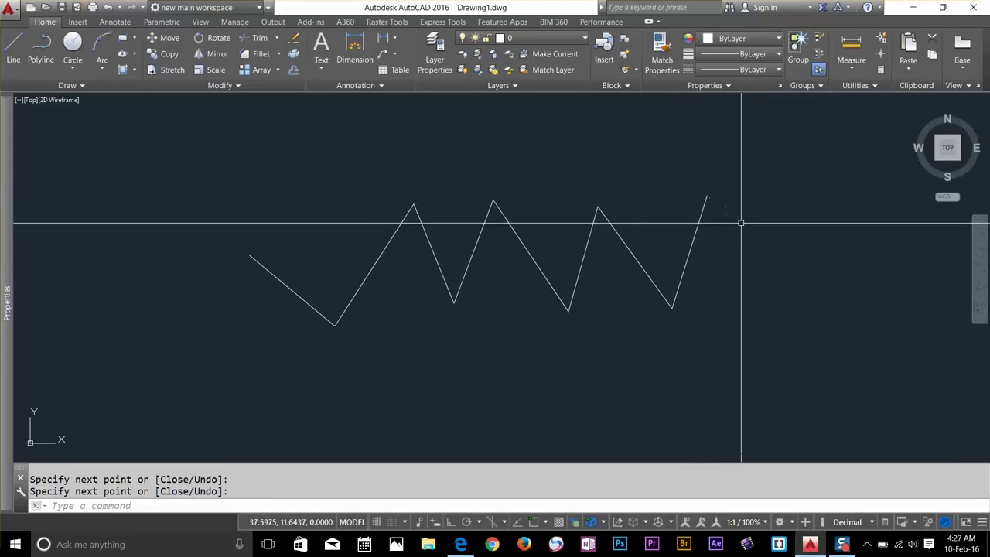
- Draw a three-sided triangle below the zigzag's left end, closing it with the Close option
{"action": "left_click", "coordinate": [281, 283]}
{"action": "left_click", "coordinate": [13, 51]}
{"action": "middle_click_drag", "start_coordinate": [298, 441], "coordinate": [286, 387]}
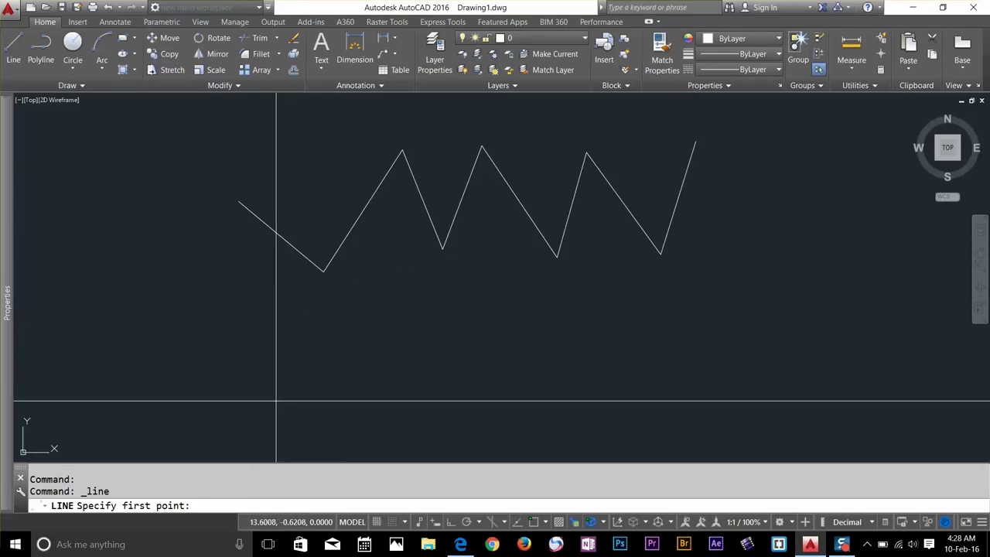
{"action": "left_click", "coordinate": [277, 390]}
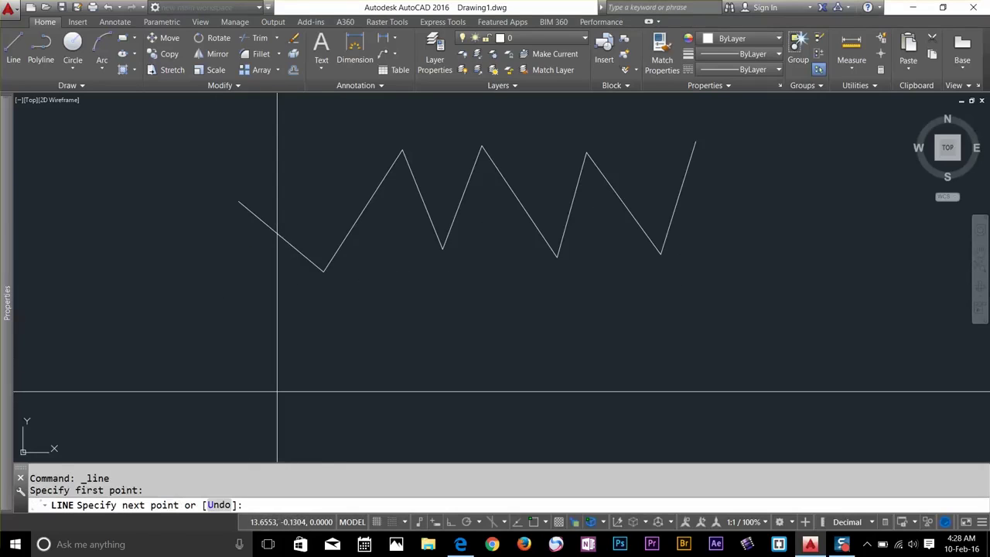
{"action": "left_click", "coordinate": [330, 316]}
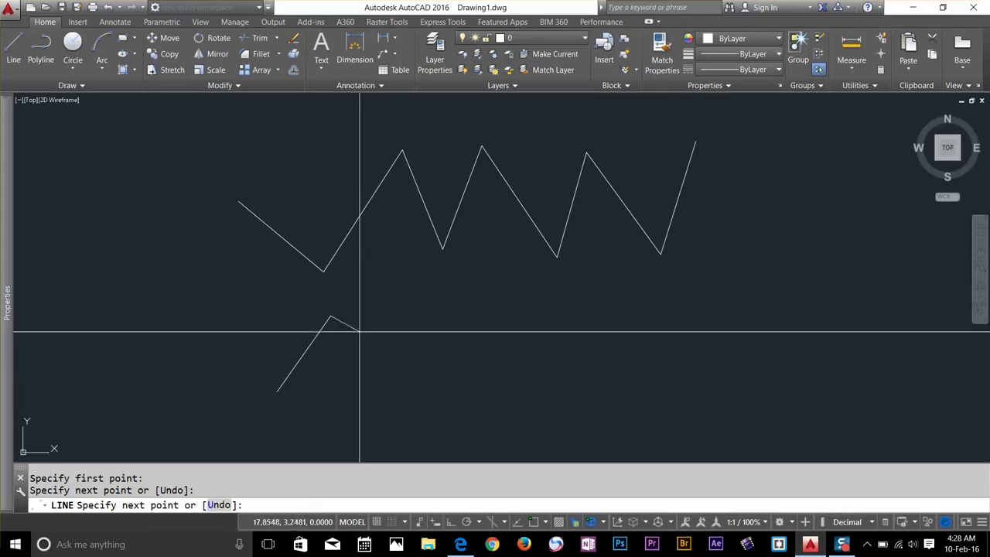
{"action": "left_click", "coordinate": [402, 397]}
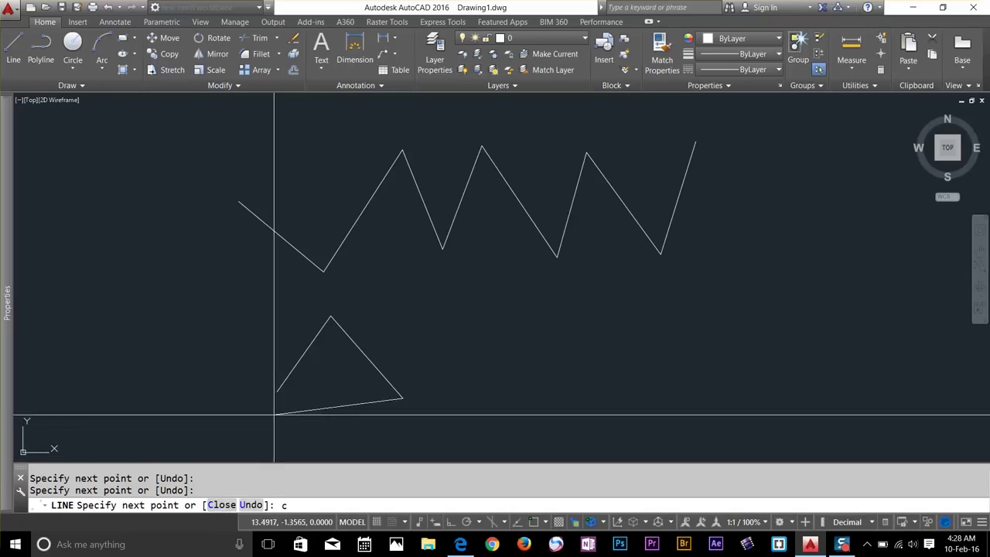
{"action": "key", "text": "Return"}
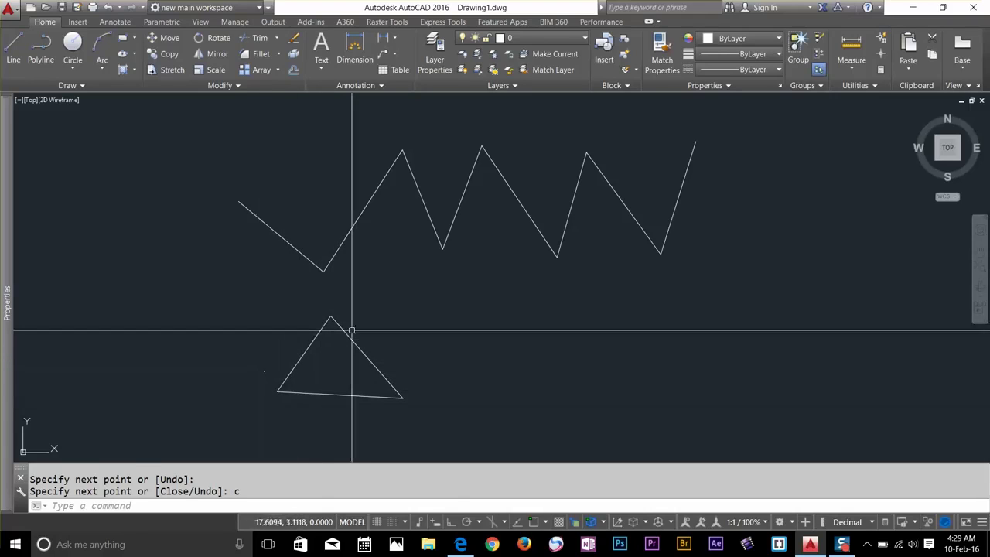
{"action": "left_click", "coordinate": [375, 343]}
{"action": "key", "text": "Escape"}
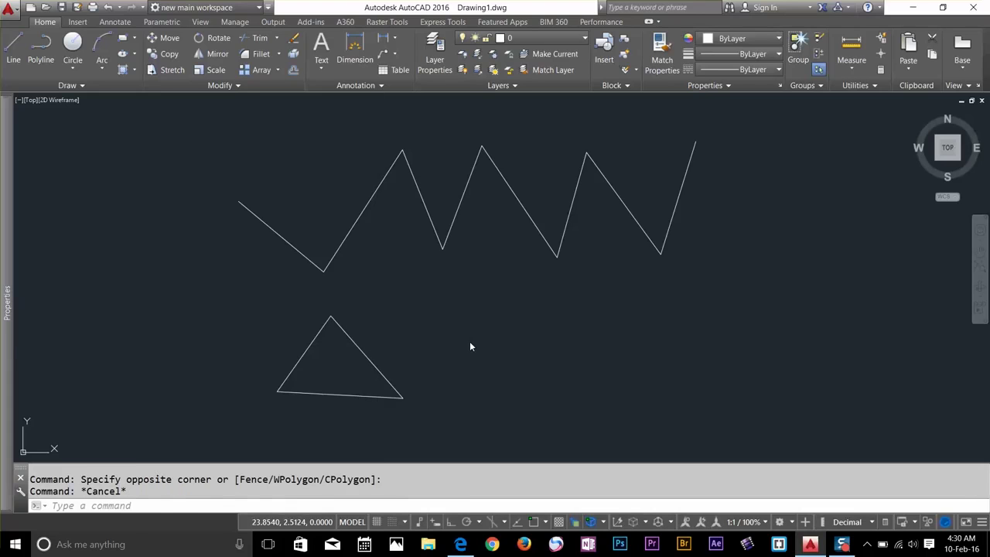
- Draw an open zigzag line path beside the triangle, ending it with Enter from the right-click menu
{"action": "left_click", "coordinate": [469, 341]}
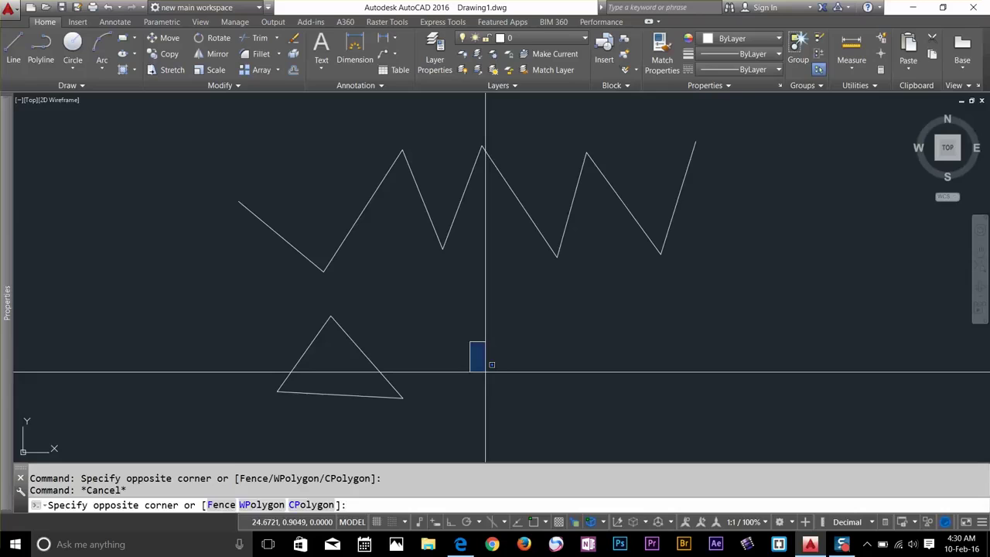
{"action": "key", "text": "Escape"}
{"action": "left_click", "coordinate": [14, 48]}
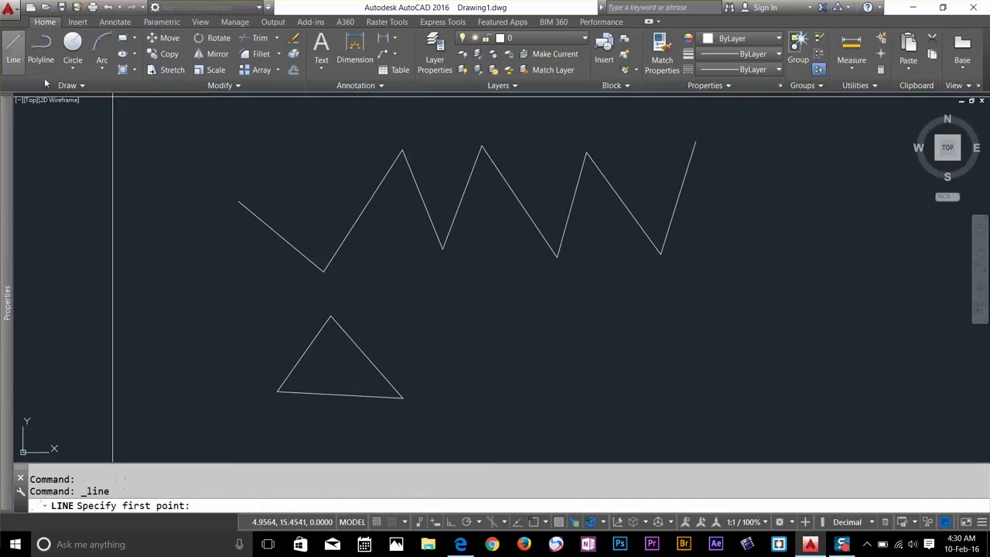
{"action": "left_click", "coordinate": [468, 331]}
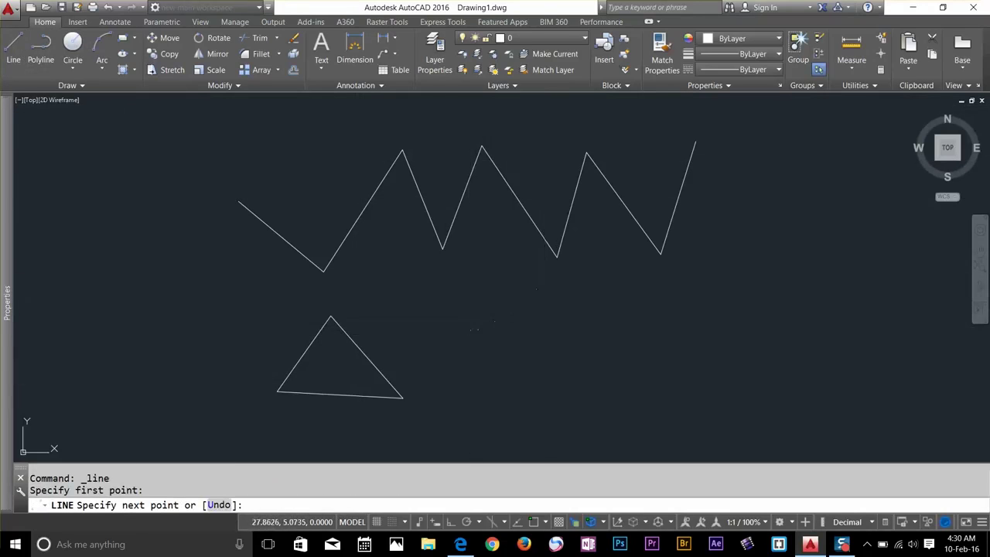
{"action": "left_click", "coordinate": [547, 293]}
{"action": "left_click", "coordinate": [568, 373]}
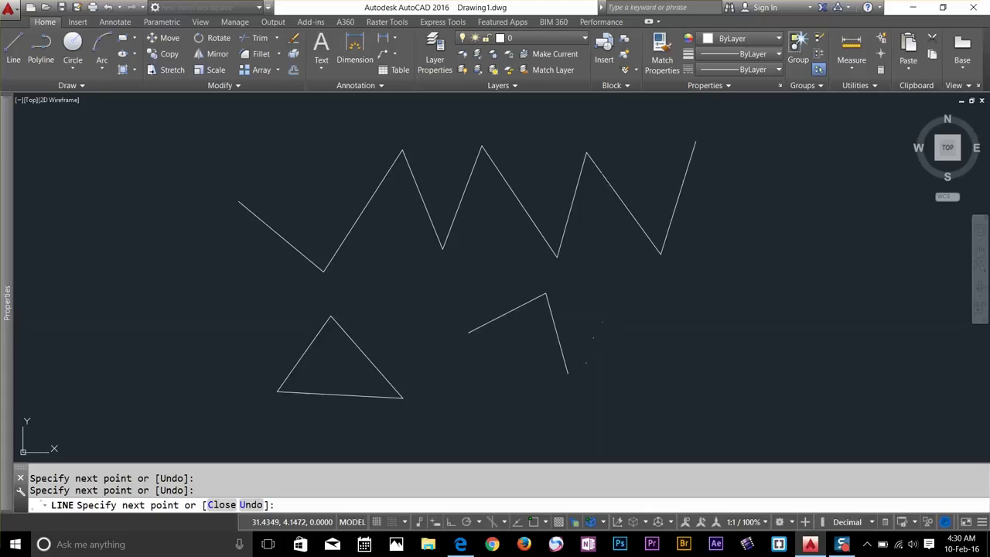
{"action": "right_click", "coordinate": [613, 311]}
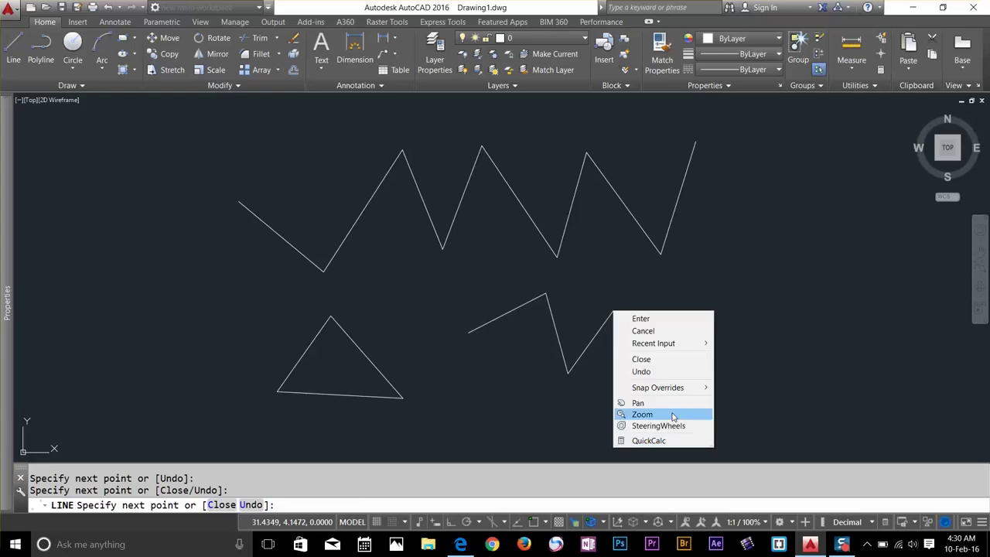
{"action": "left_click", "coordinate": [641, 319]}
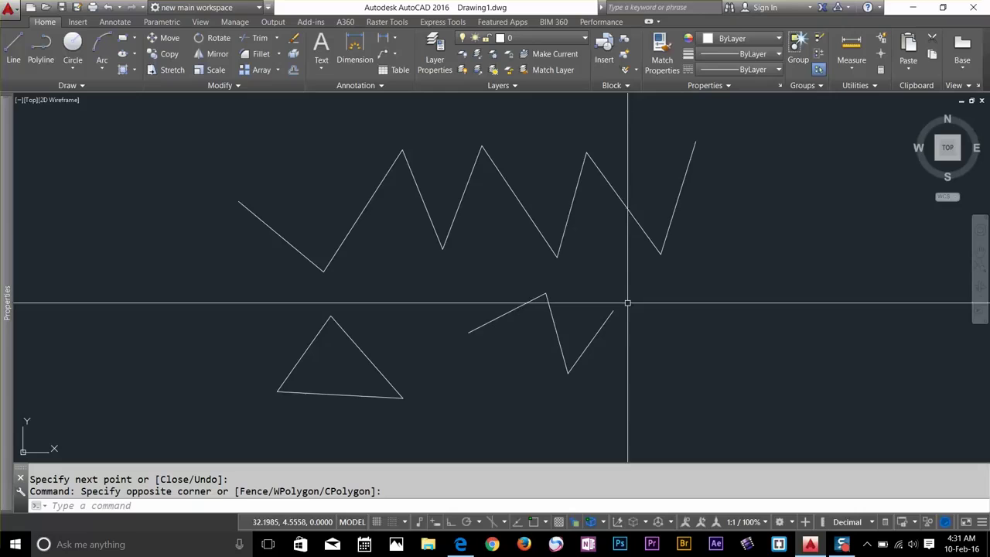
- Enable time-sensitive right-click at 250 ms in the Options User Preferences page
{"action": "left_click", "coordinate": [9, 8]}
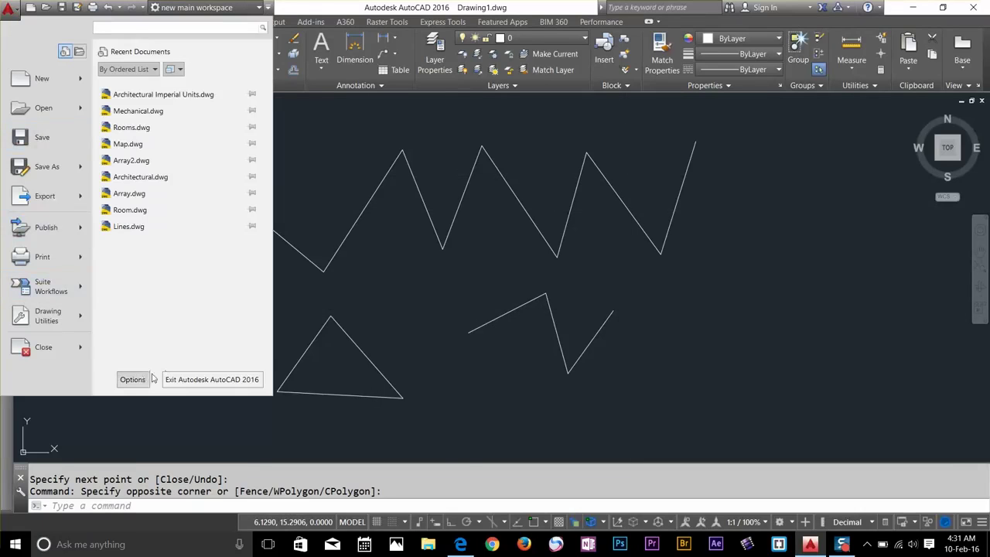
{"action": "left_click", "coordinate": [468, 287]}
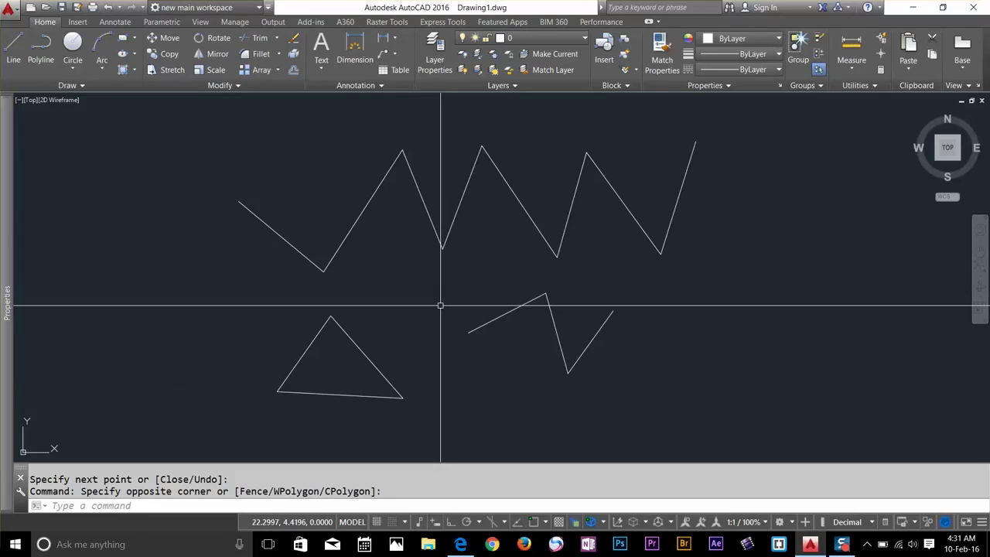
{"action": "type", "text": "OP"}
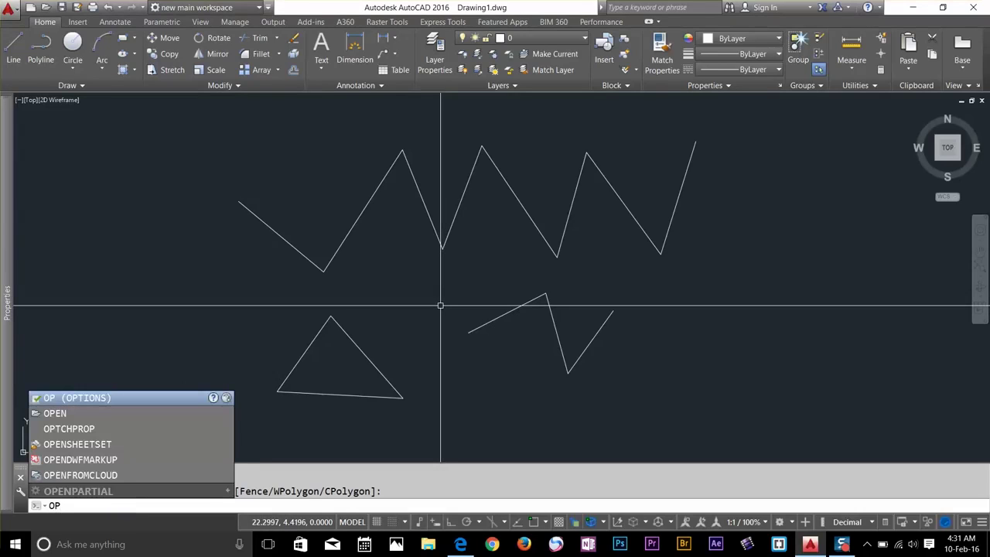
{"action": "key", "text": "Return"}
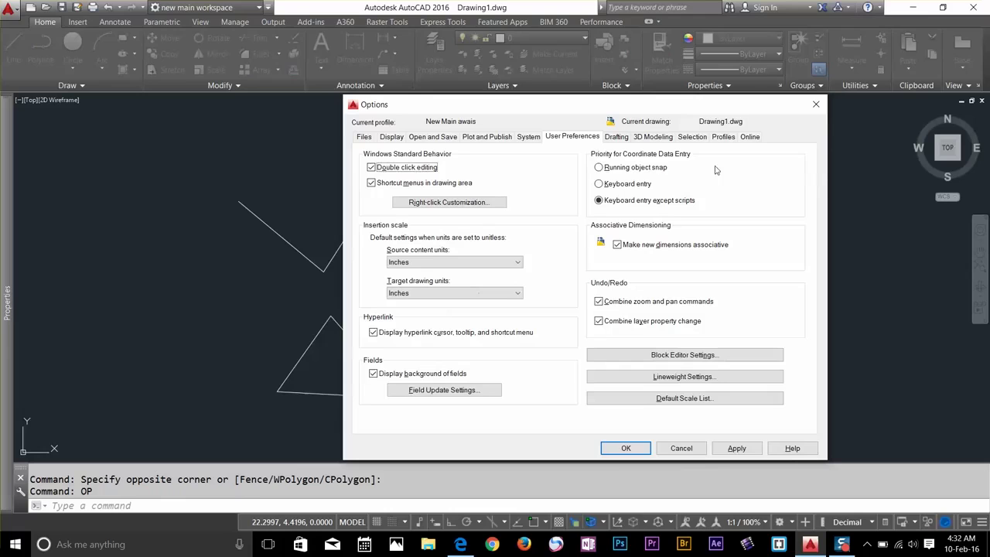
{"action": "left_click_drag", "start_coordinate": [707, 110], "coordinate": [673, 110]}
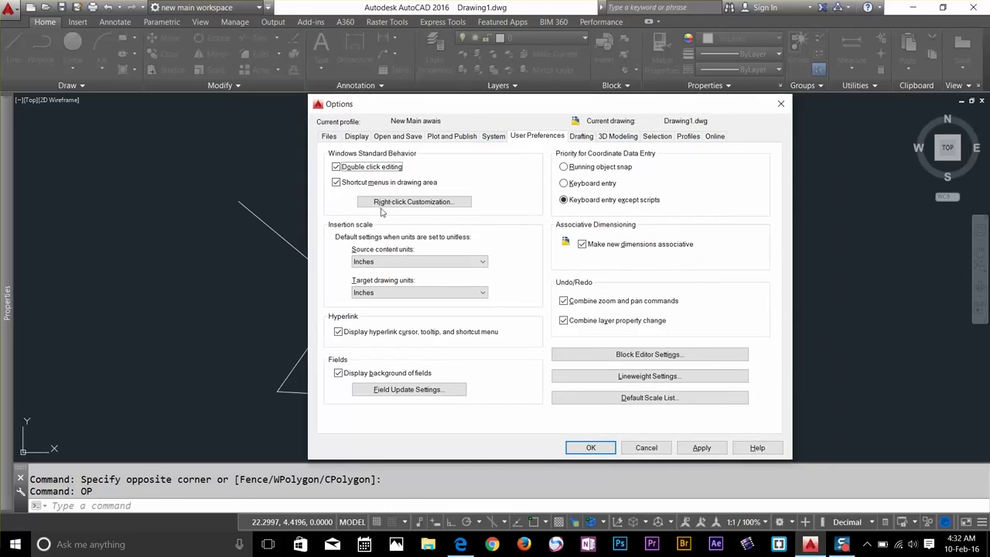
{"action": "left_click", "coordinate": [447, 203]}
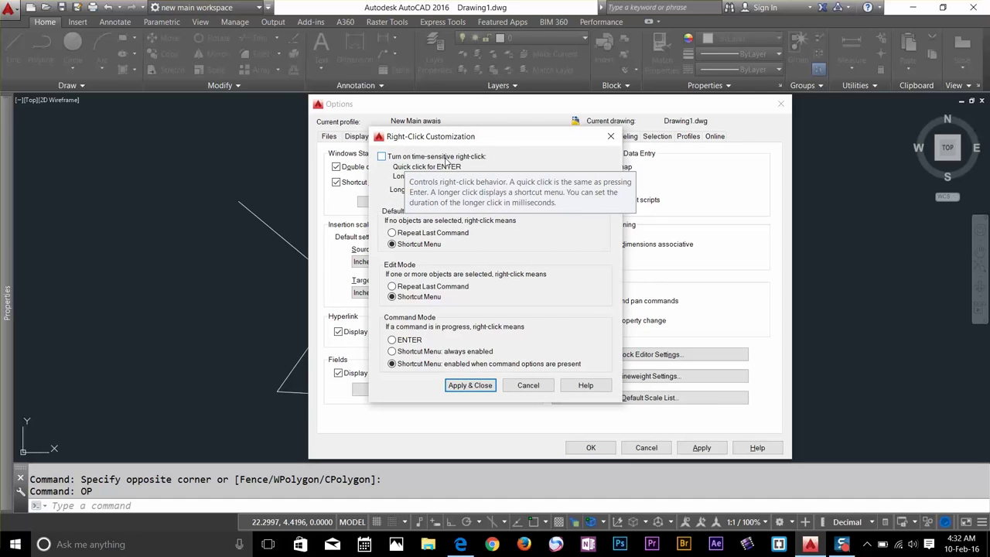
{"action": "left_click", "coordinate": [446, 158]}
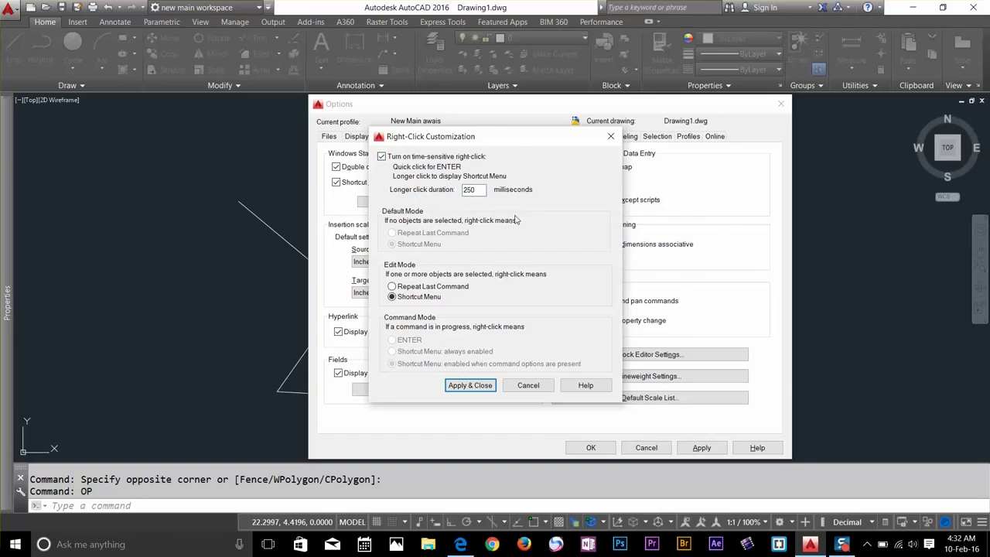
{"action": "left_click", "coordinate": [486, 384]}
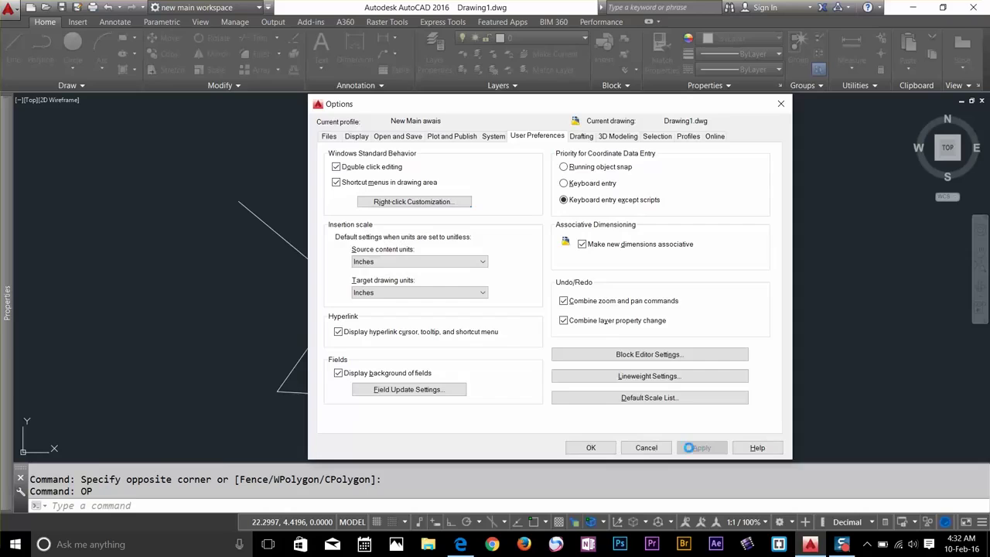
- Close the Options dialog with OK
{"action": "left_click", "coordinate": [597, 449]}
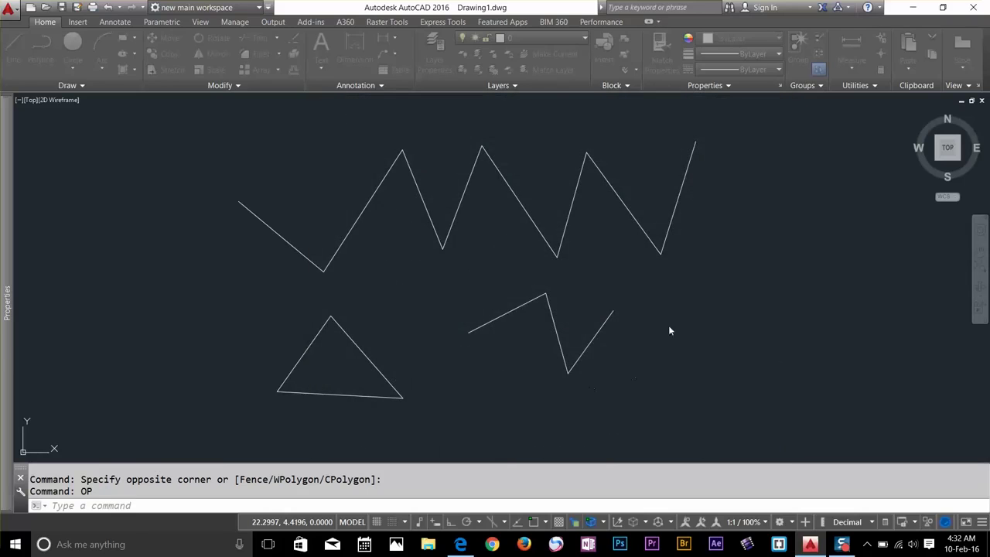
{"action": "left_click", "coordinate": [675, 304]}
{"action": "left_click", "coordinate": [703, 309]}
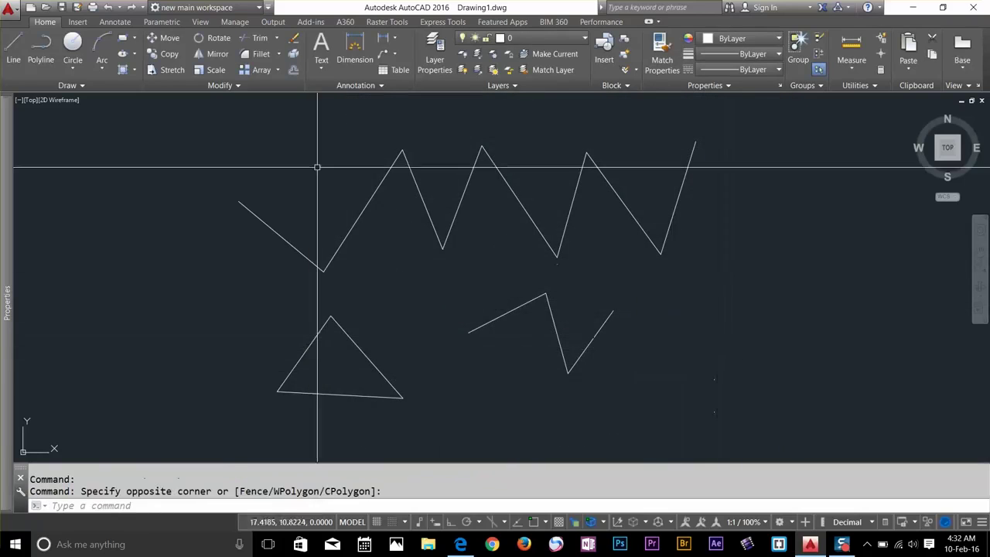
- Draw a second four-point zigzag of lines to the right of the first small one
{"action": "left_click", "coordinate": [17, 46]}
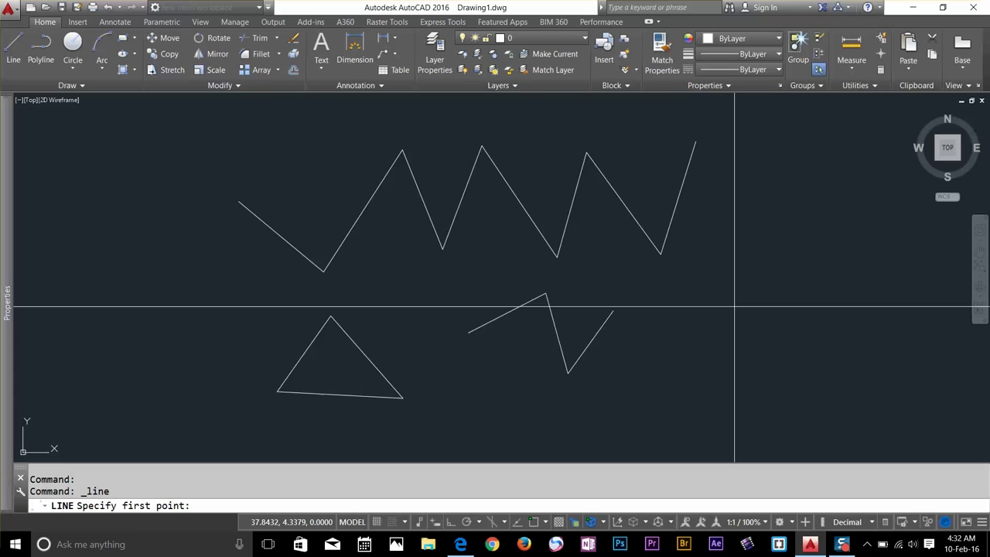
{"action": "mouse_move", "coordinate": [699, 303]}
{"action": "middle_mouse_down"}
{"action": "mouse_move", "coordinate": [682, 294]}
{"action": "mouse_move", "coordinate": [689, 276]}
{"action": "mouse_move", "coordinate": [663, 274]}
{"action": "mouse_move", "coordinate": [603, 289]}
{"action": "mouse_move", "coordinate": [539, 336]}
{"action": "mouse_move", "coordinate": [652, 316]}
{"action": "mouse_move", "coordinate": [597, 291]}
{"action": "mouse_move", "coordinate": [539, 288]}
{"action": "middle_mouse_up"}
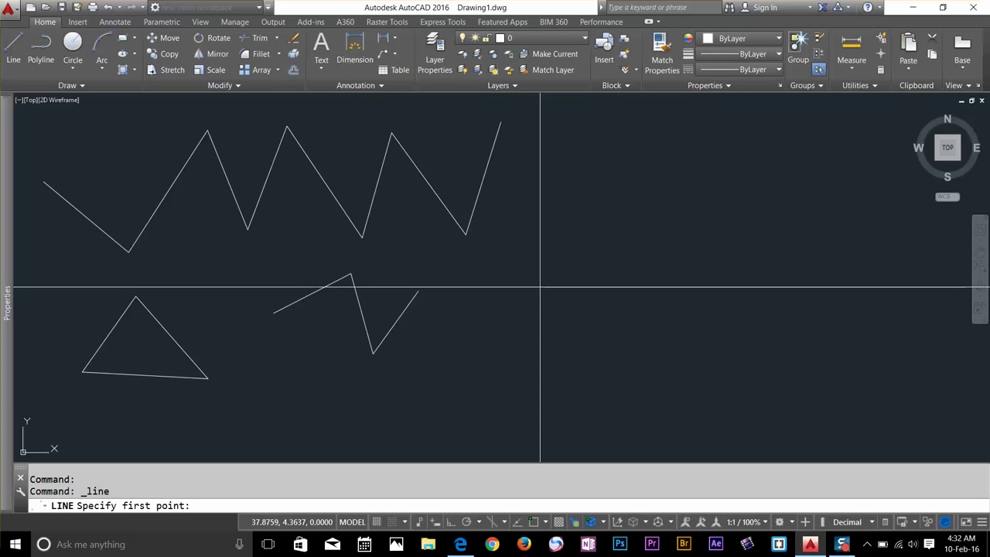
{"action": "left_click", "coordinate": [478, 357]}
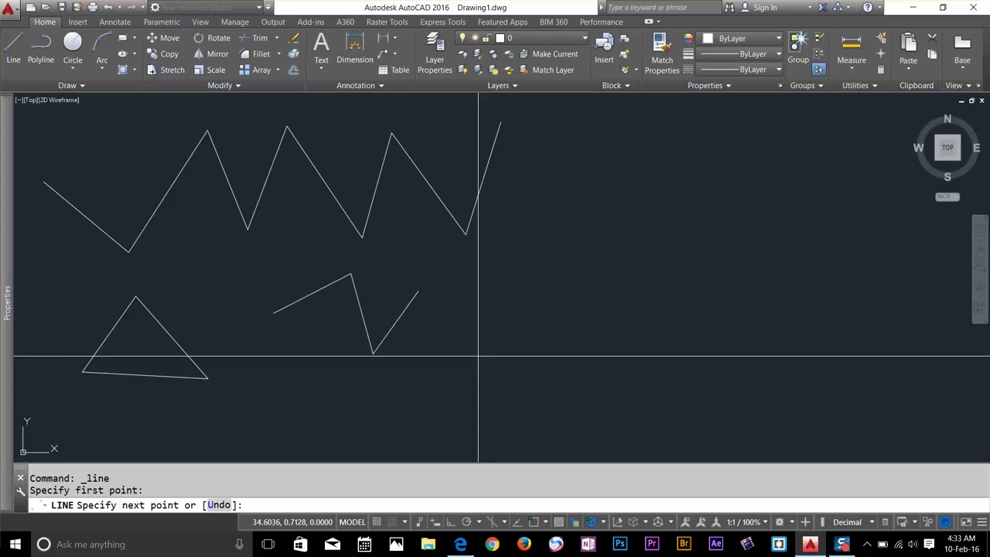
{"action": "left_click", "coordinate": [521, 247]}
{"action": "left_click", "coordinate": [564, 329]}
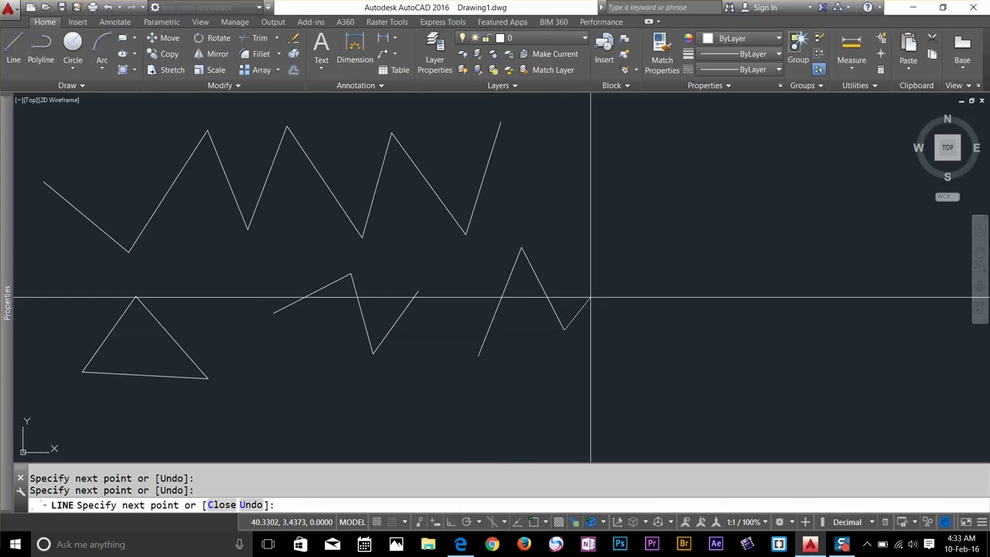
{"action": "left_click", "coordinate": [606, 266]}
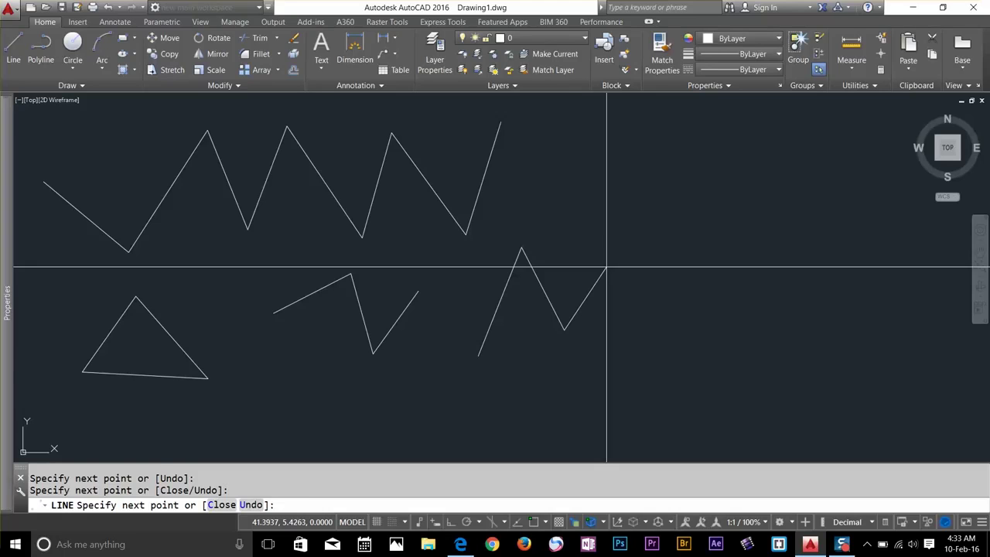
{"action": "key", "text": "Return"}
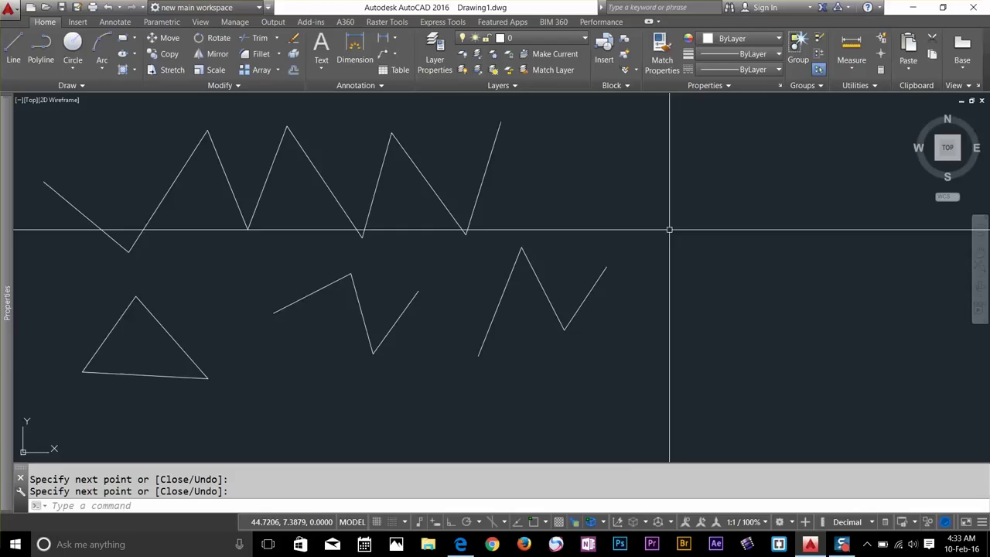
{"action": "middle_click_drag", "start_coordinate": [669, 230], "coordinate": [598, 256]}
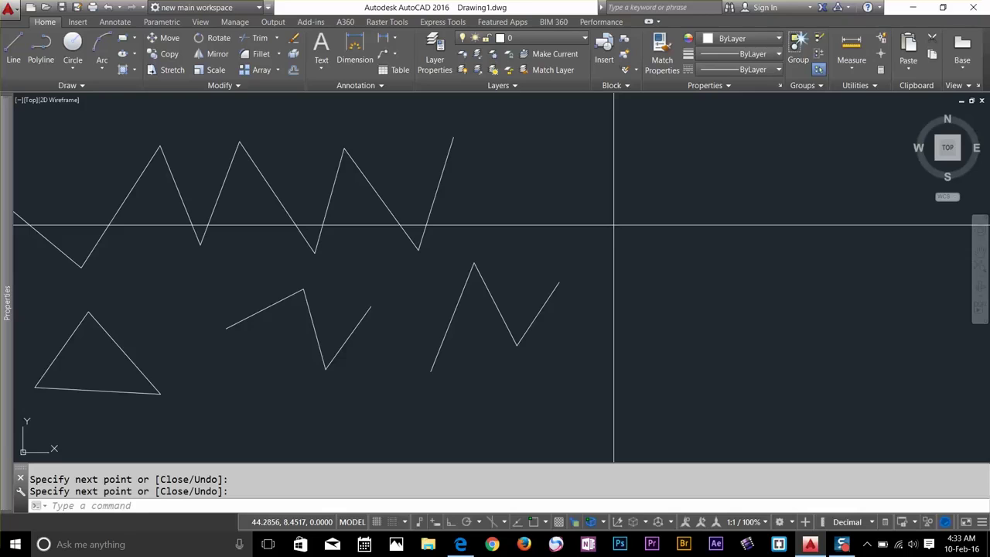
{"action": "key", "text": "Return"}
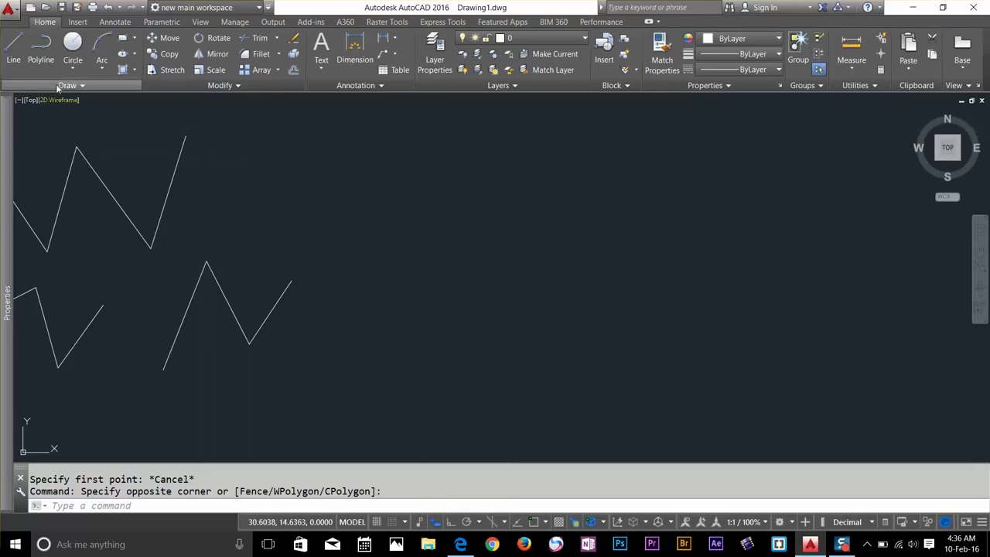
{"action": "left_click", "coordinate": [14, 52]}
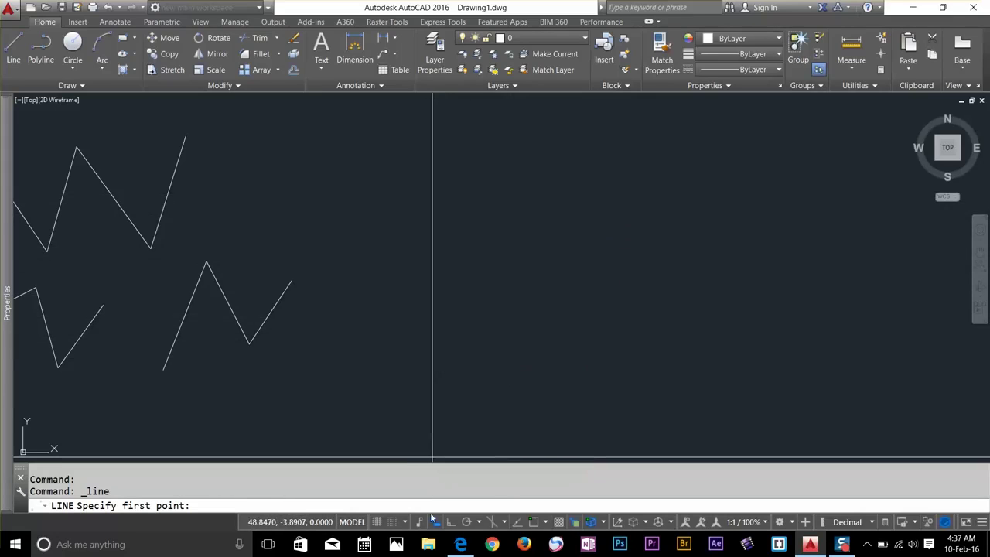
{"action": "left_click", "coordinate": [405, 213]}
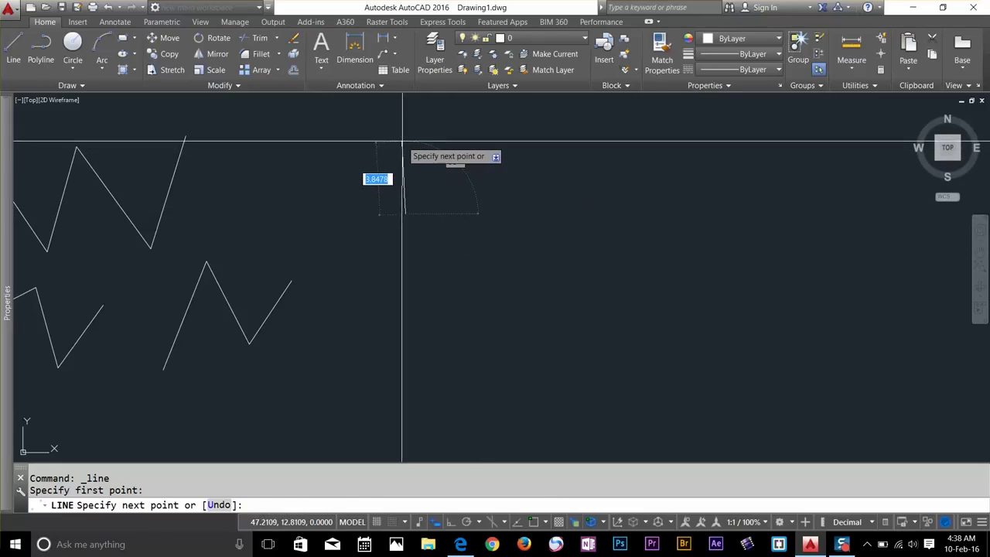
{"action": "key", "text": "Escape"}
{"action": "left_click", "coordinate": [453, 268]}
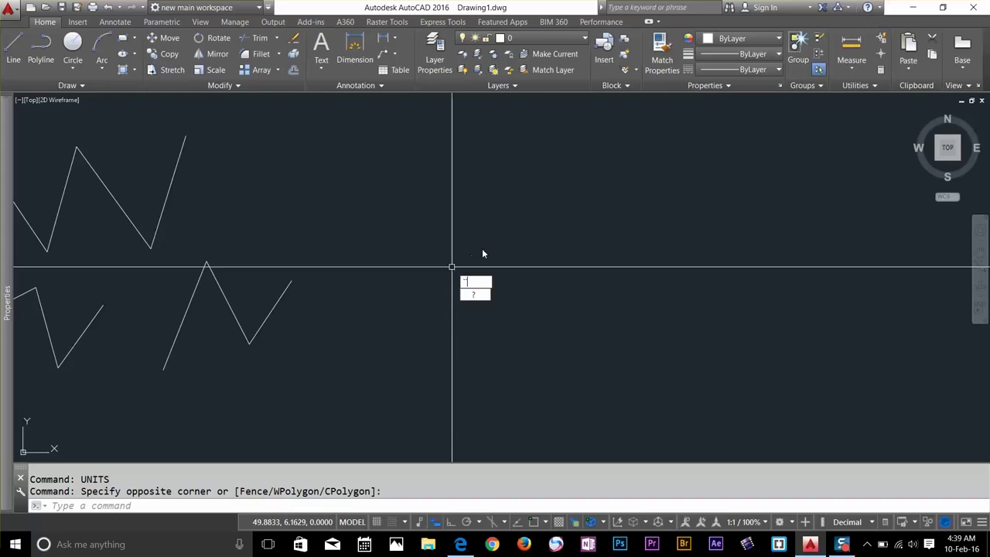
- Set the drawing's length units to Architectural with 0'-0 1/8" precision
{"action": "type", "text": "unit"}
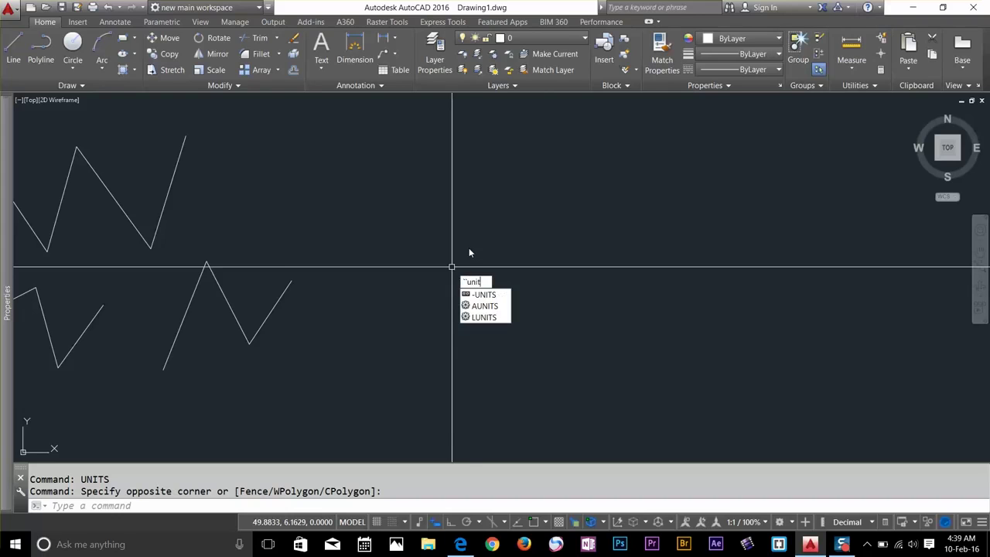
{"action": "key", "text": "Return"}
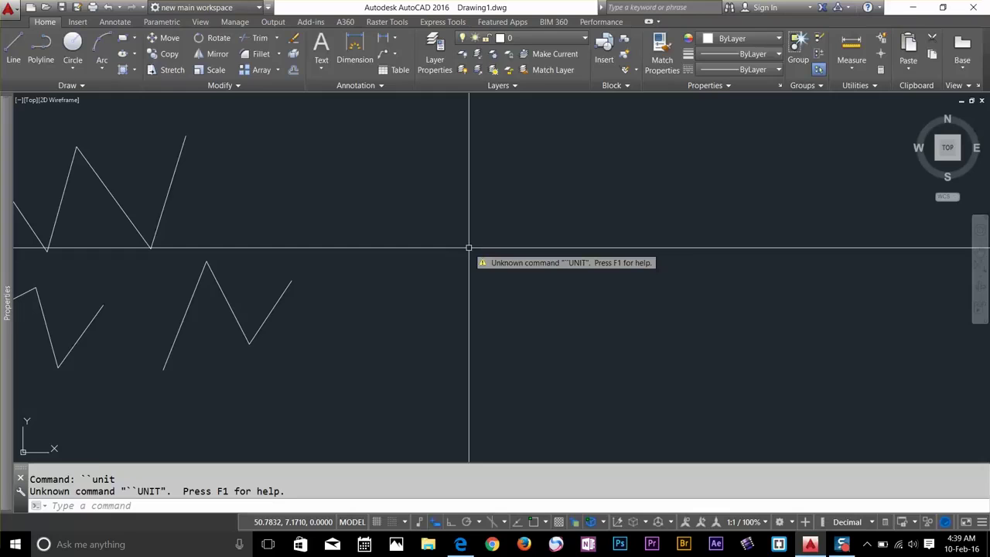
{"action": "type", "text": "units"}
{"action": "key", "text": "Return"}
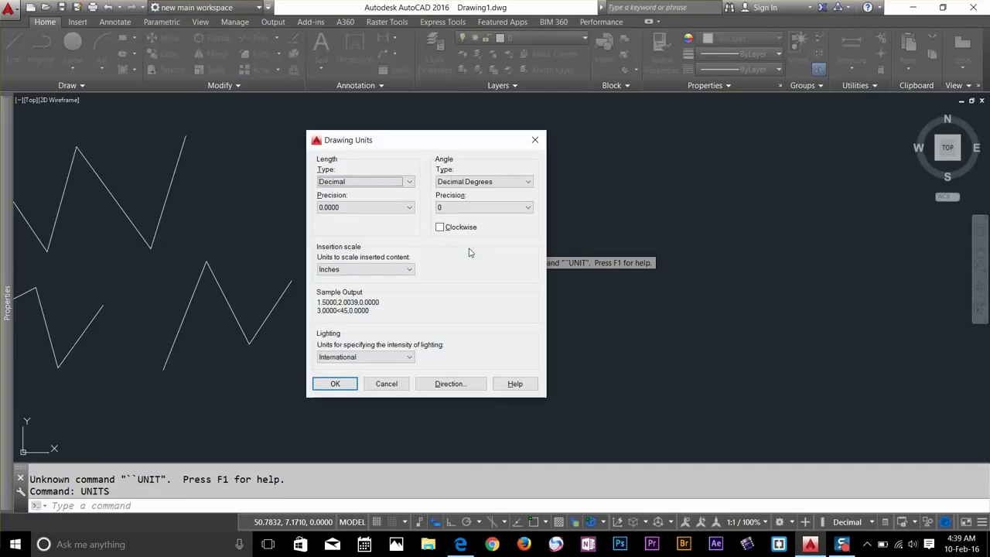
{"action": "left_click_drag", "start_coordinate": [457, 150], "coordinate": [466, 152]}
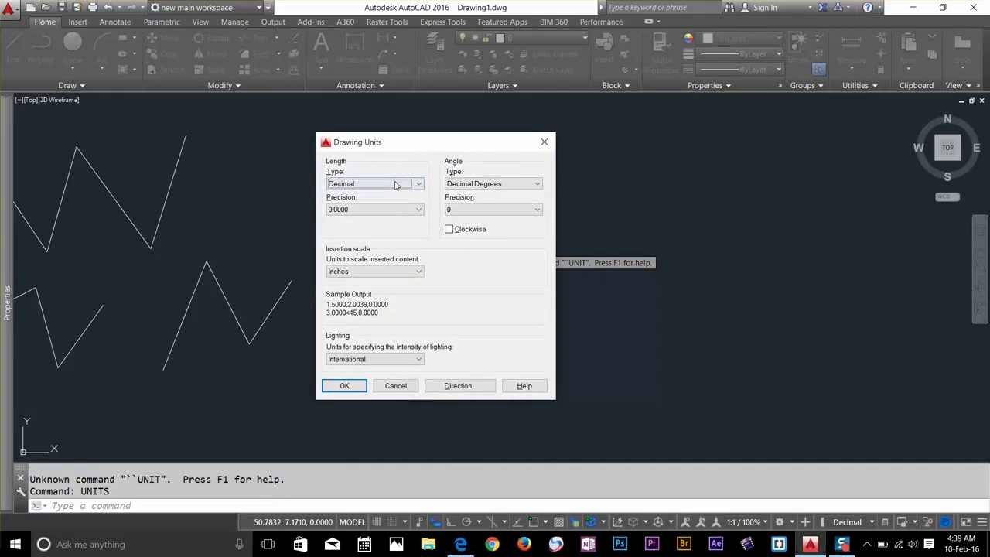
{"action": "left_click", "coordinate": [372, 184]}
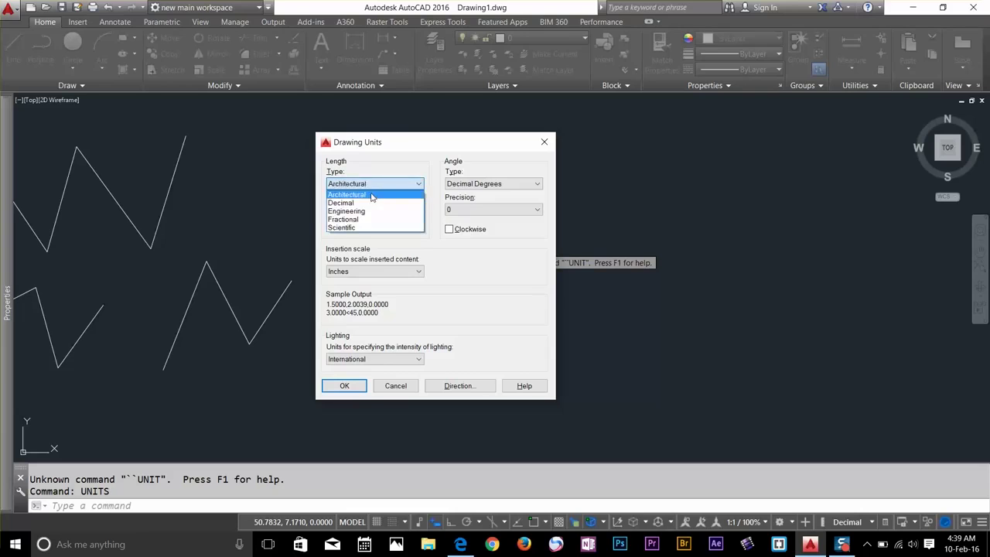
{"action": "left_click", "coordinate": [371, 195]}
{"action": "left_click", "coordinate": [378, 210]}
{"action": "left_click", "coordinate": [369, 246]}
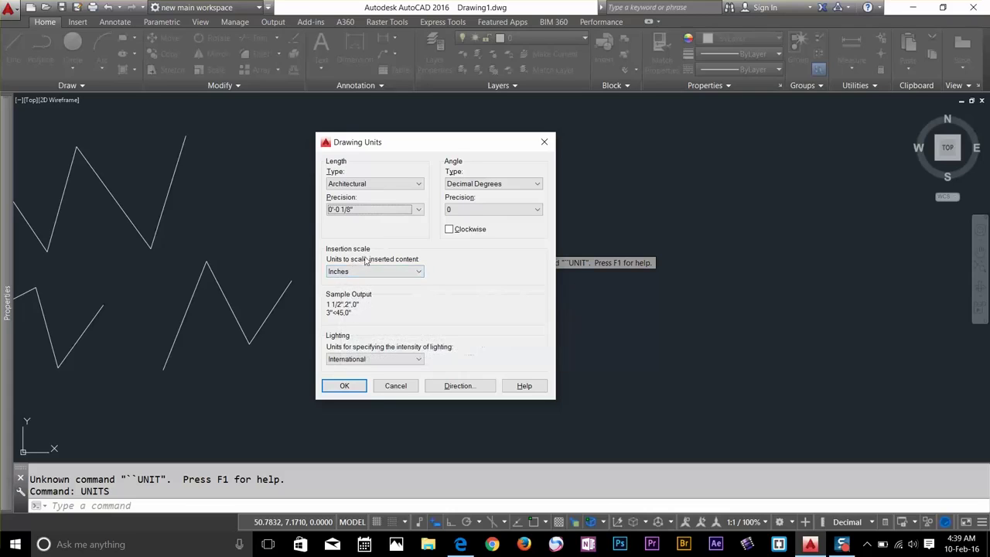
{"action": "left_click", "coordinate": [344, 385]}
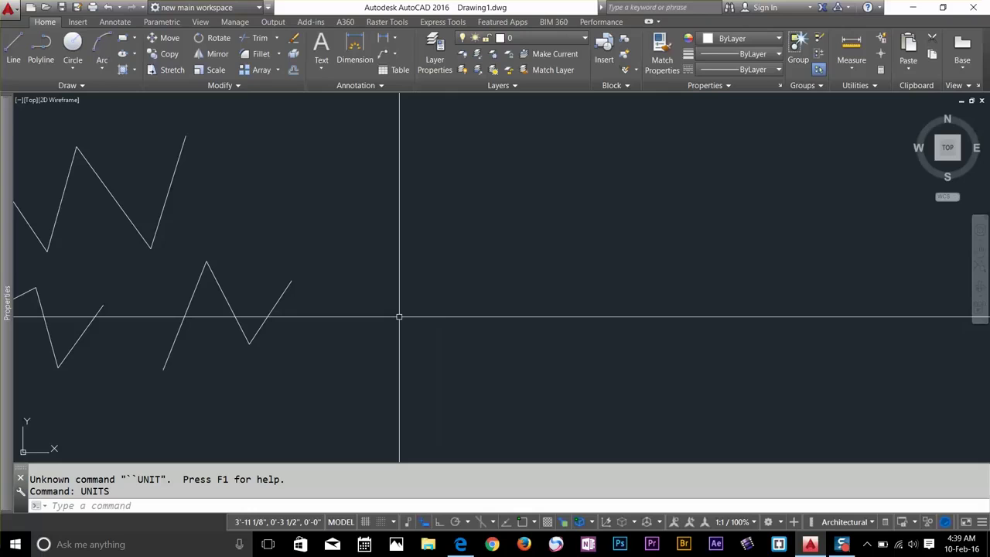
- Start a line with a horizontal first segment, then move dynamic input to the angle field
{"action": "type", "text": "L"}
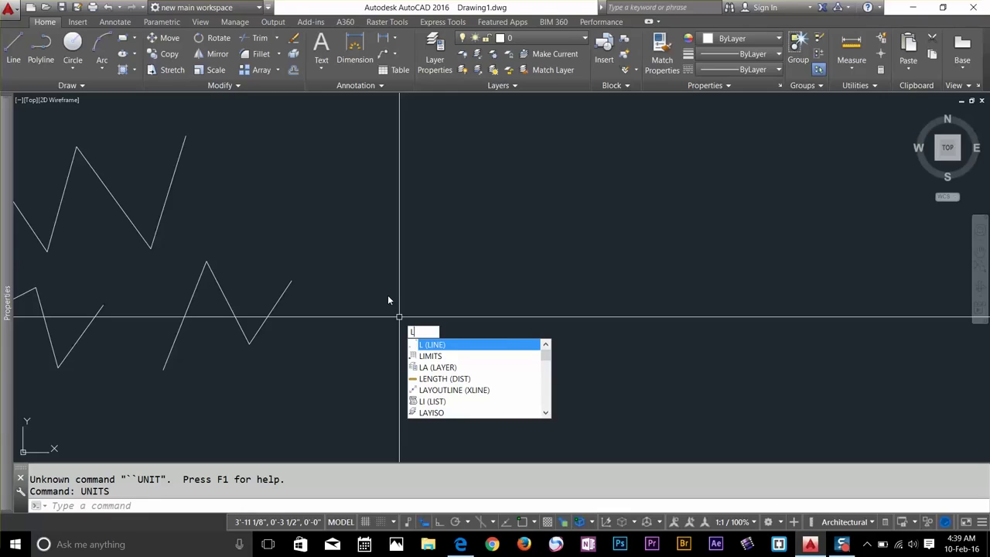
{"action": "key", "text": "Return"}
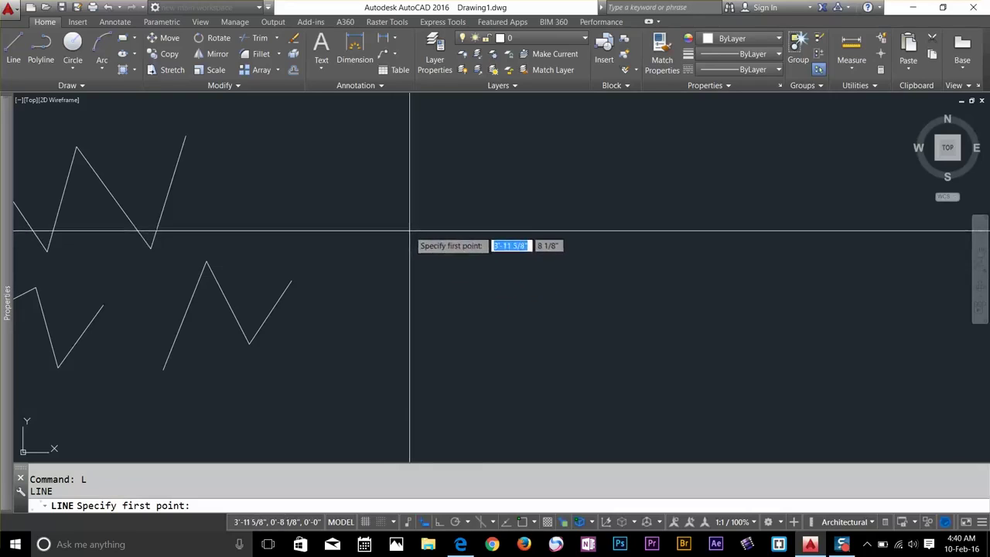
{"action": "left_click", "coordinate": [391, 256]}
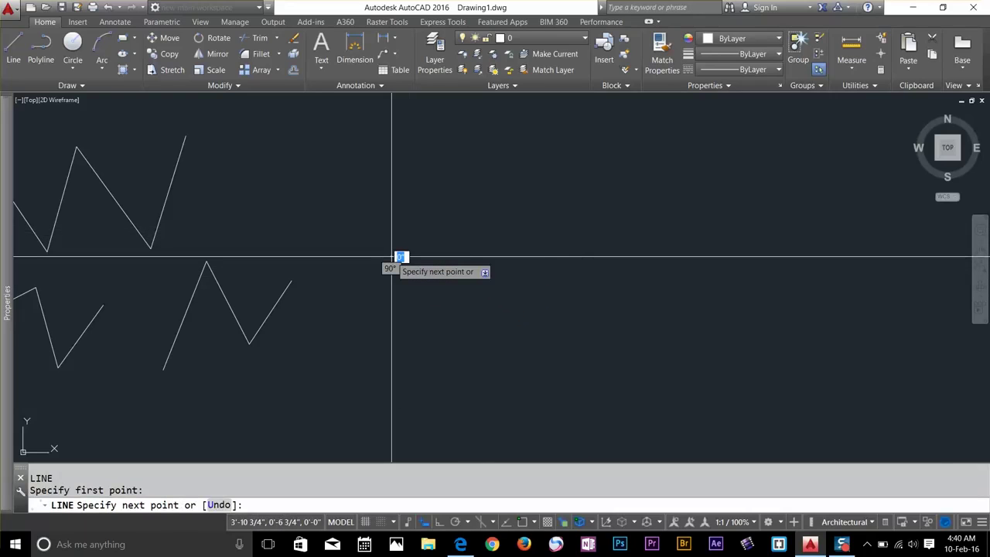
{"action": "left_click", "coordinate": [521, 255]}
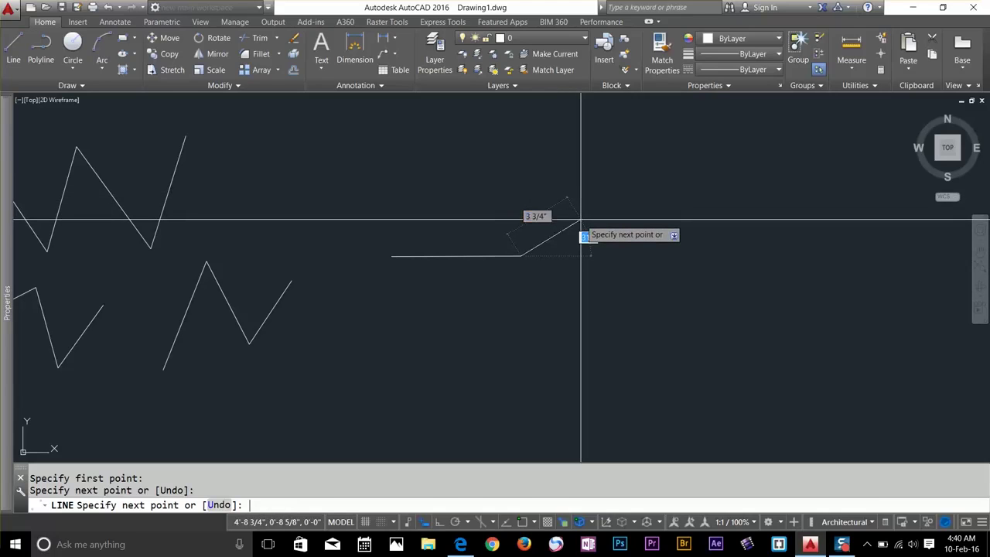
{"action": "key", "text": "Tab"}
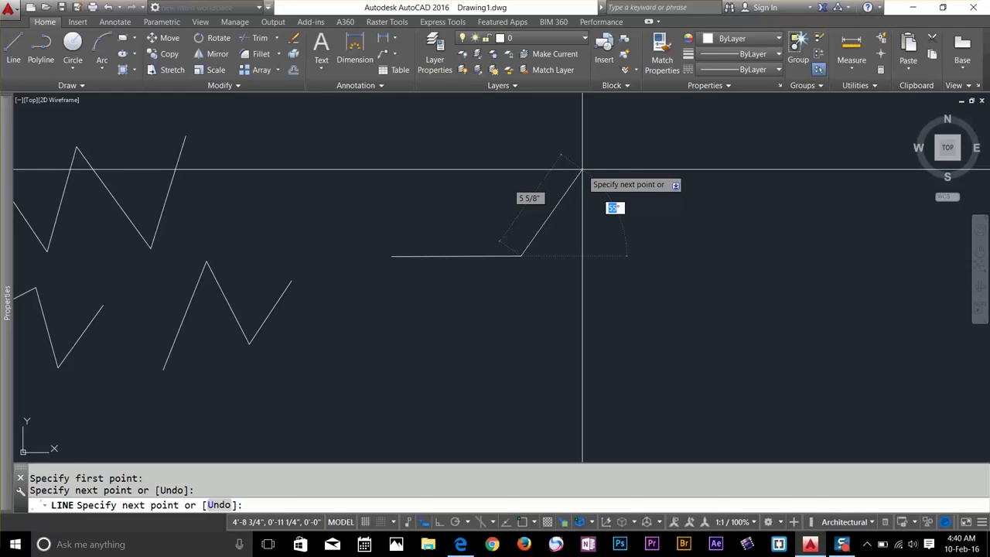
- Add line segments at angles of 45°, -45° and 225° through dynamic input
{"action": "type", "text": "45"}
{"action": "key", "text": "Return"}
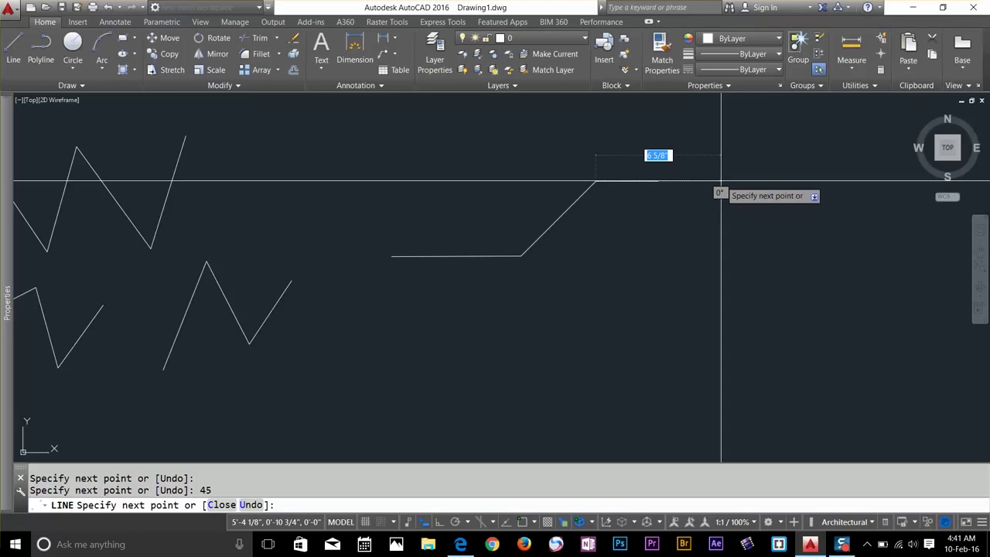
{"action": "key", "text": "Tab"}
{"action": "type", "text": "-45"}
{"action": "key", "text": "Return"}
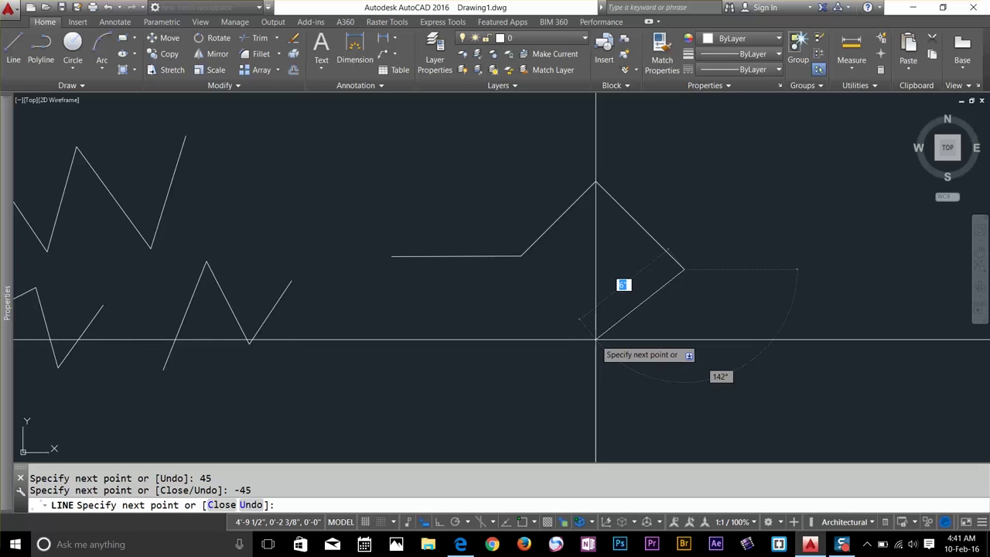
{"action": "type", "text": "225"}
{"action": "key", "text": "Return"}
{"action": "scroll", "coordinate": [664, 283], "scroll_direction": "down", "scroll_amount": 4}
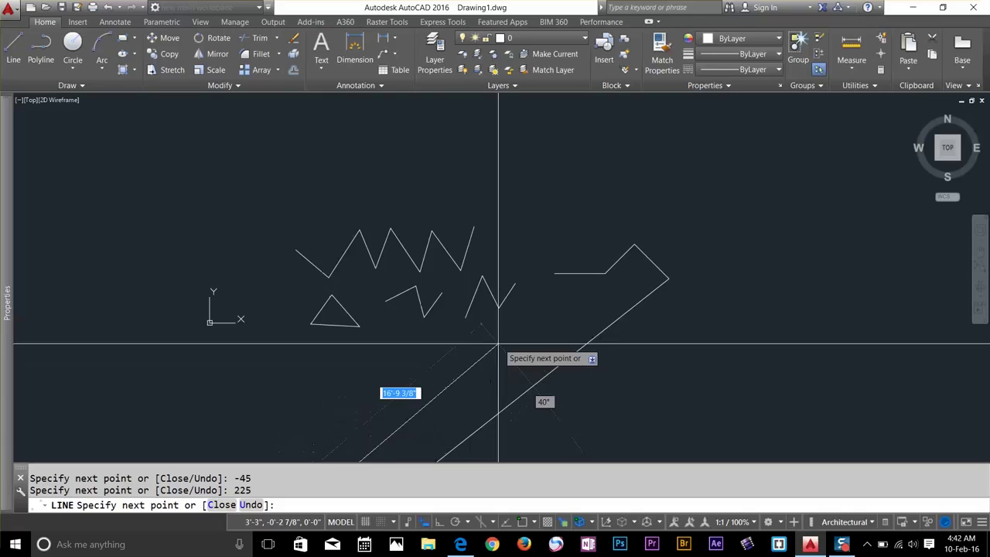
- Undo the overlong 225° segment and close the angled shape to its start point
{"action": "type", "text": "U"}
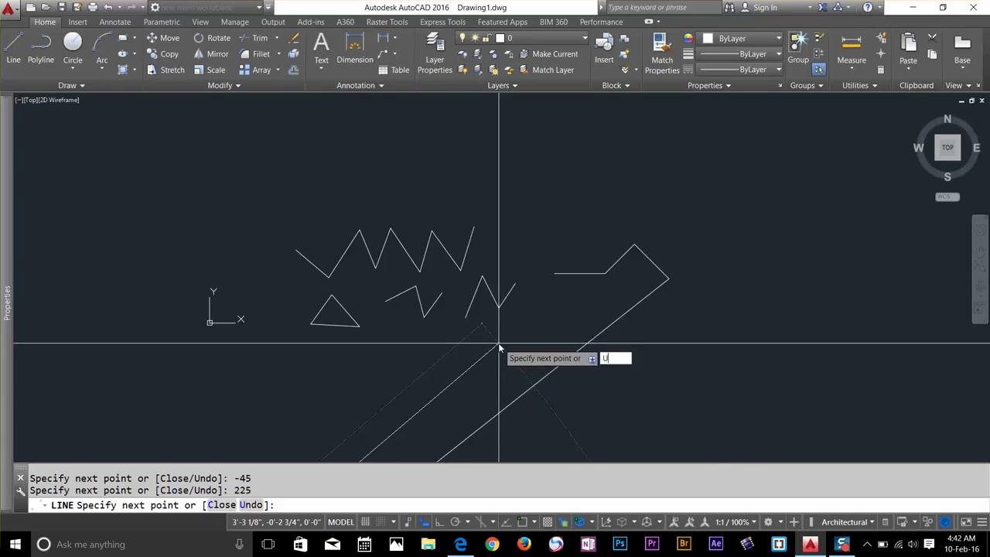
{"action": "key", "text": "Return"}
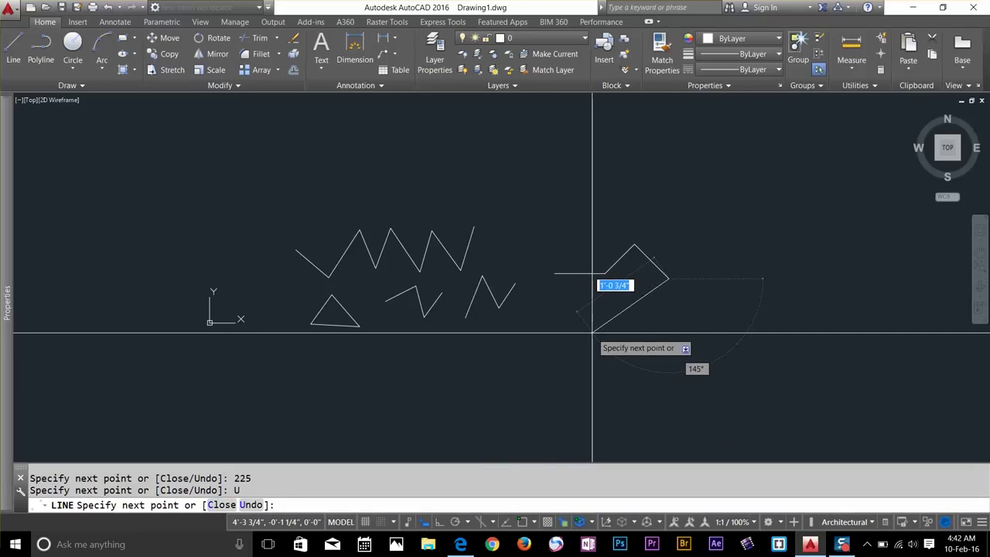
{"action": "type", "text": "C"}
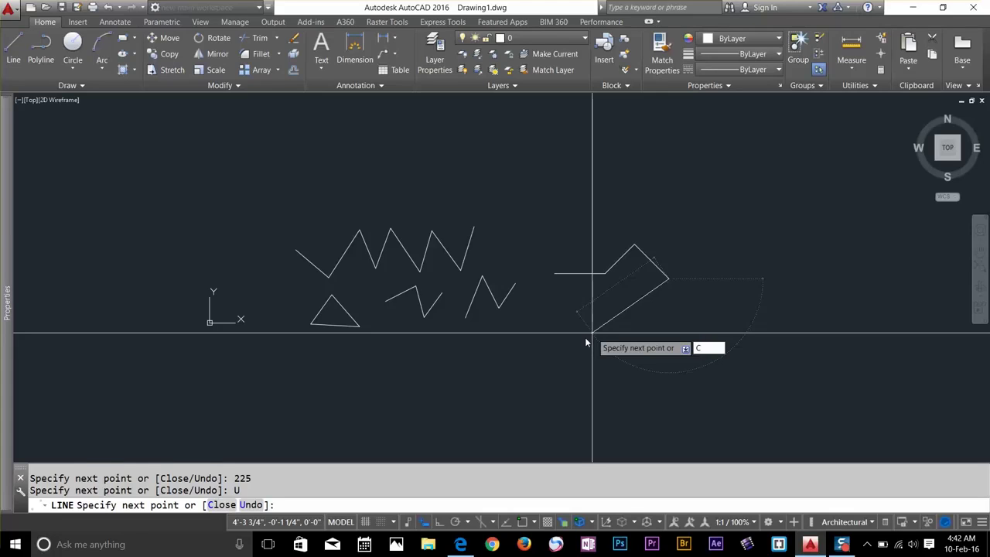
{"action": "key", "text": "Return"}
{"action": "scroll", "coordinate": [610, 260], "scroll_direction": "up", "scroll_amount": 4}
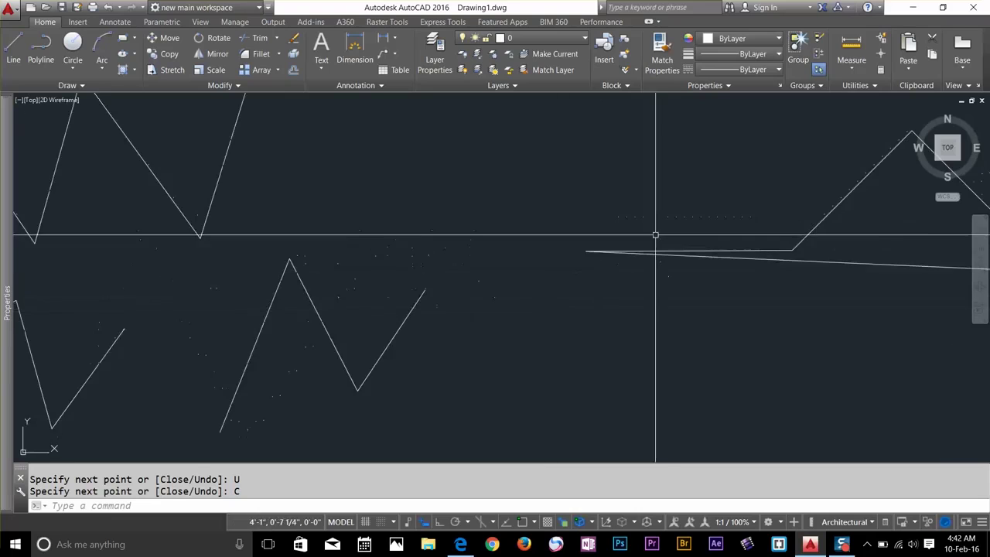
{"action": "scroll", "coordinate": [565, 289], "scroll_direction": "up", "scroll_amount": 3}
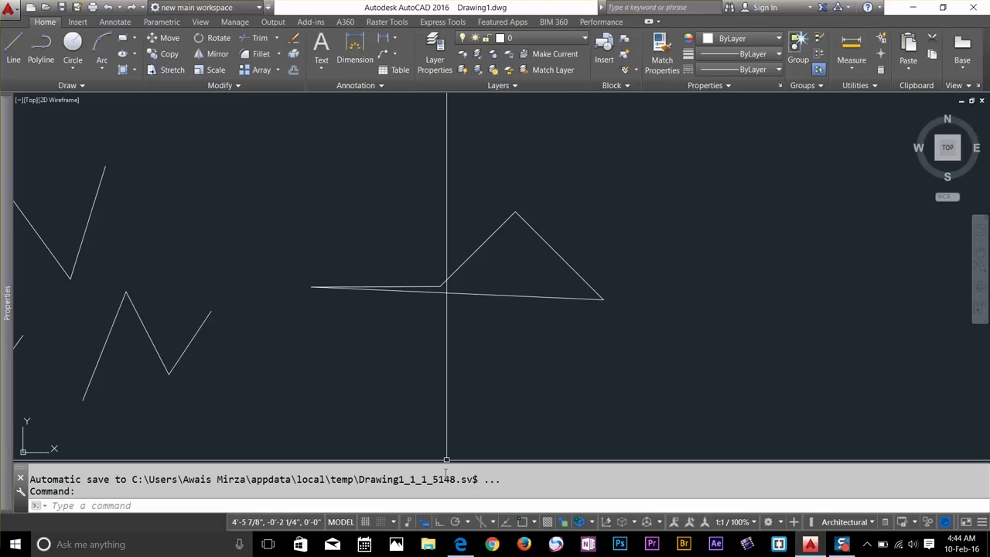
- Turn on Ortho Mode and start a new line with its first point below the shape
{"action": "left_click", "coordinate": [441, 525]}
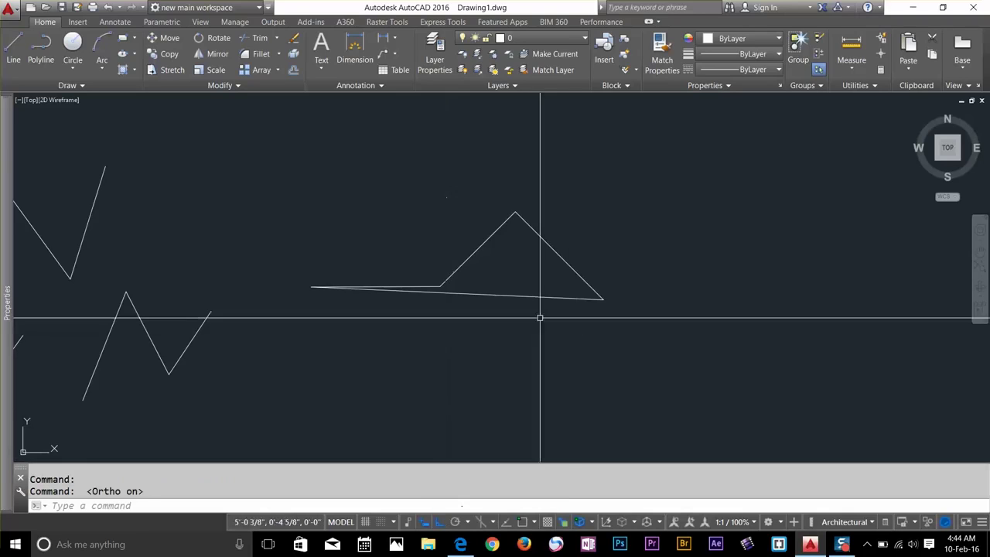
{"action": "left_click", "coordinate": [12, 48]}
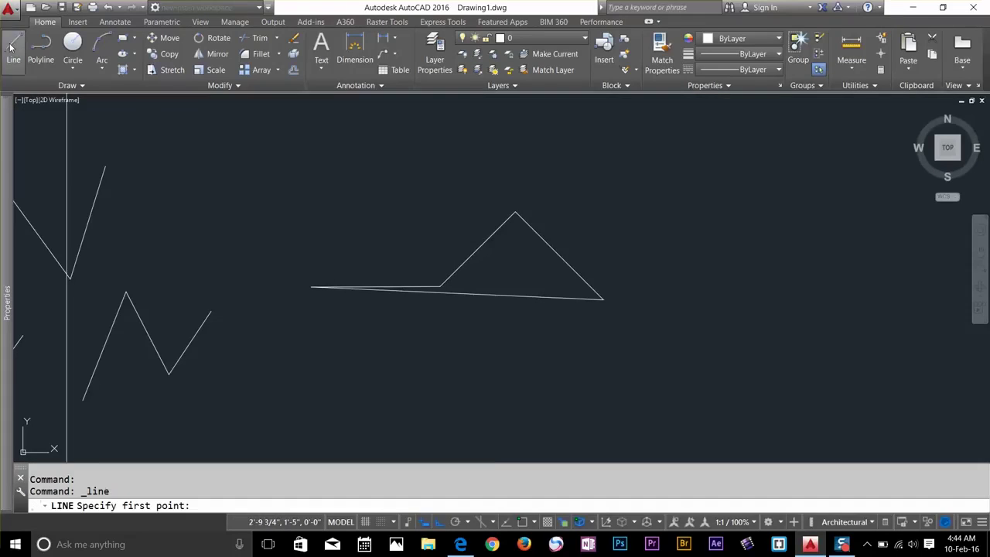
{"action": "left_click", "coordinate": [572, 341]}
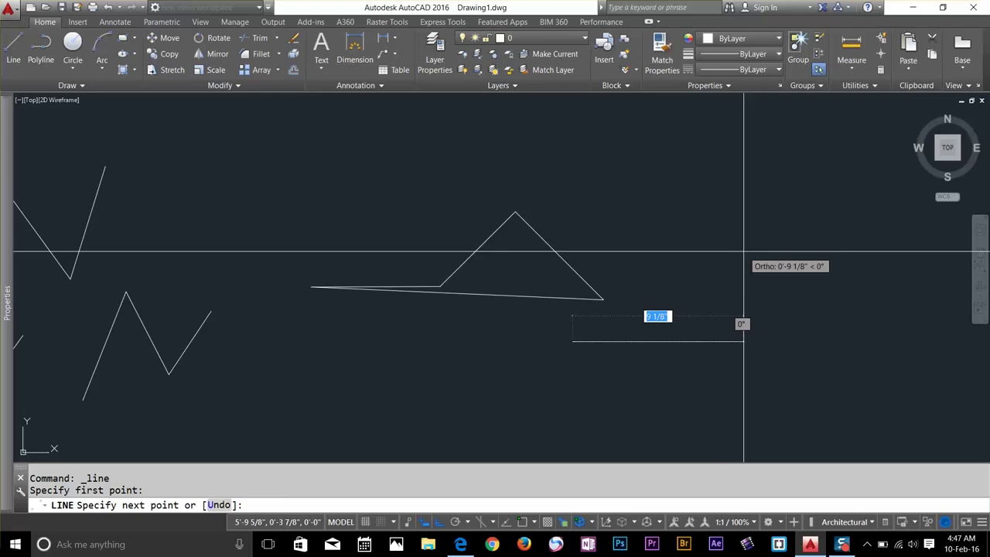
- Toggle Ortho off and on with F8, then place the horizontal segment's end point
{"action": "key", "text": "F8"}
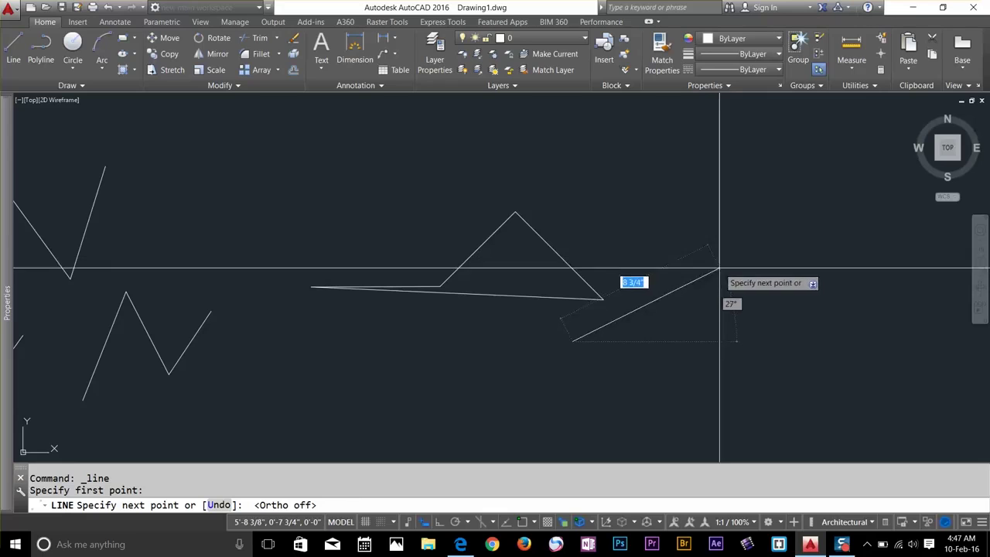
{"action": "key", "text": "F8"}
{"action": "left_click", "coordinate": [756, 341]}
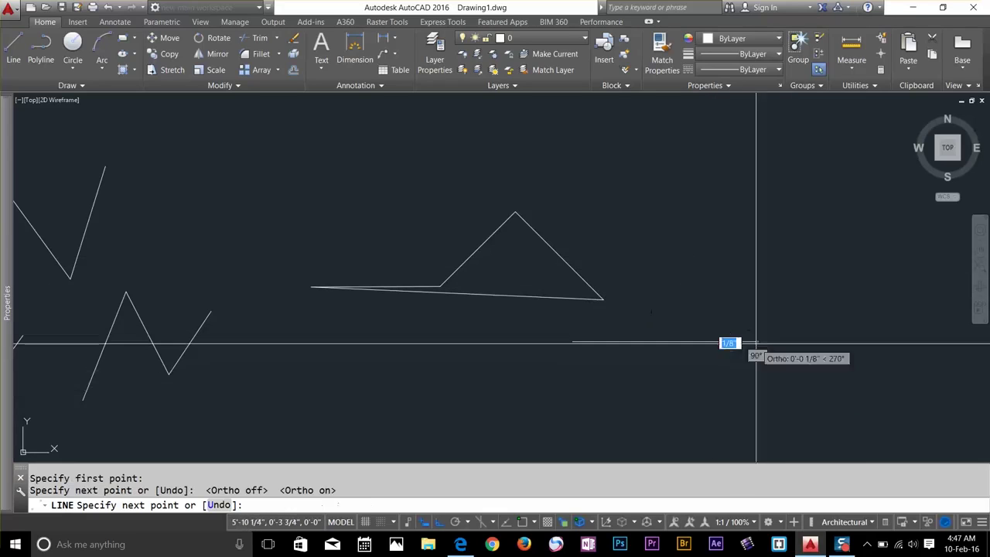